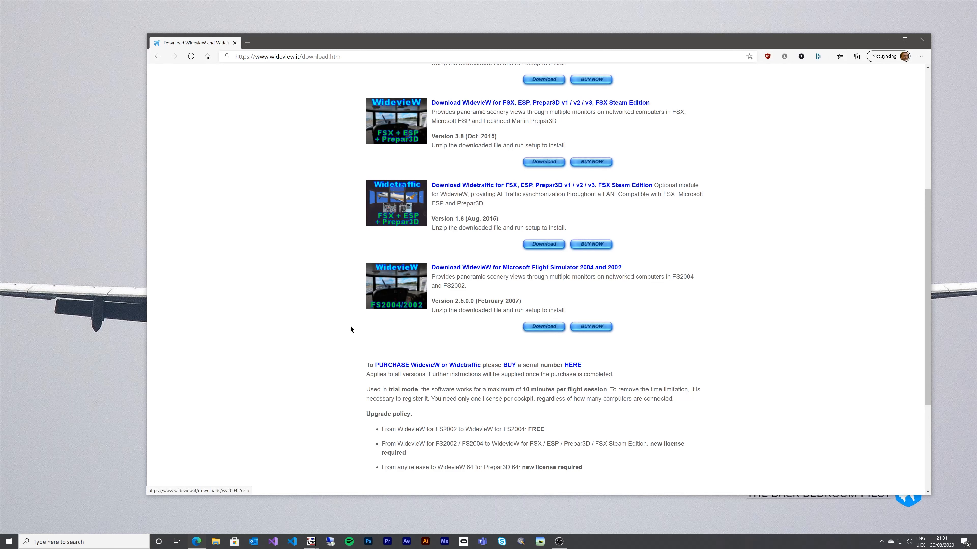
- Open the MyCommerce store page for WidevieW 64 from the BUY NOW button to view its prices
{"action": "scroll", "coordinate": [647, 328], "scroll_direction": "up", "scroll_amount": 3}
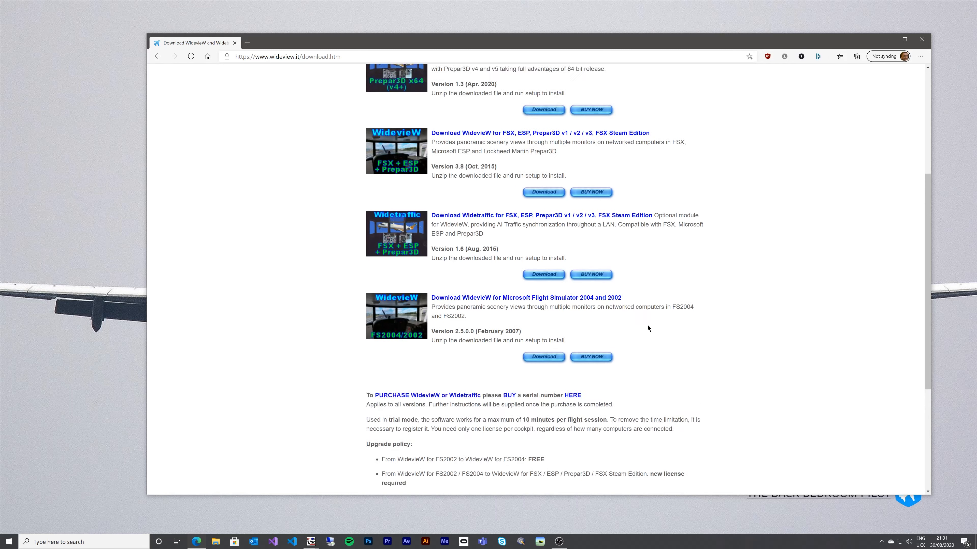
{"action": "scroll", "coordinate": [548, 146], "scroll_direction": "up", "scroll_amount": 2}
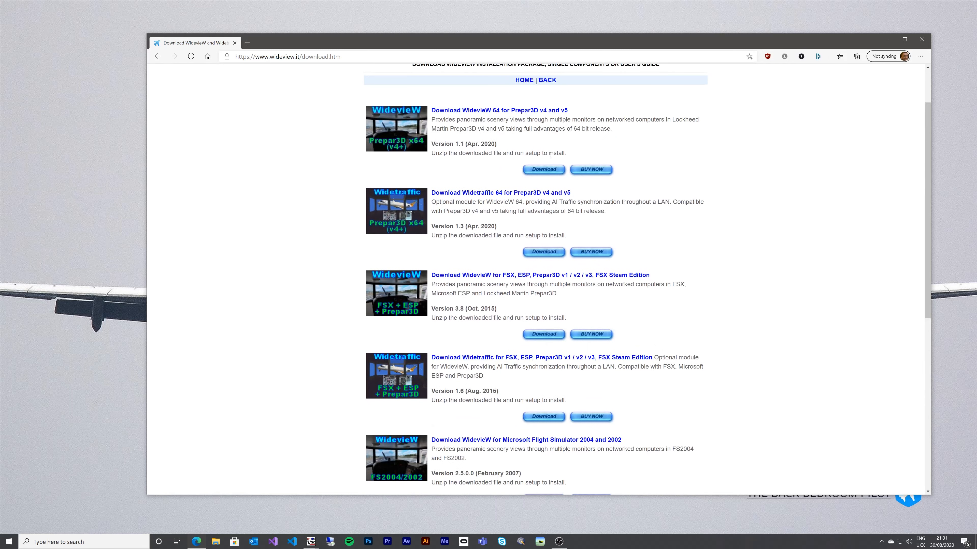
{"action": "left_click", "coordinate": [581, 173]}
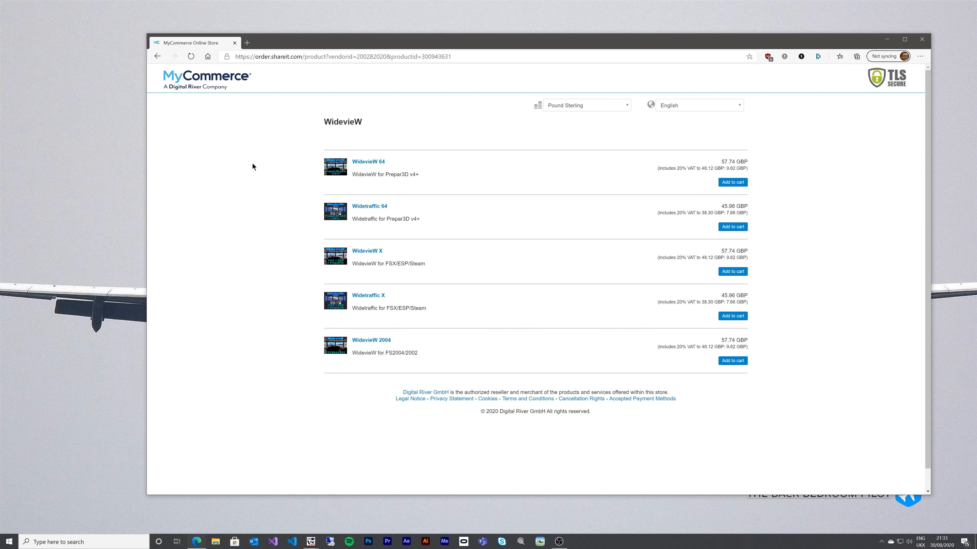
- Close Edge and restore the sim0 and sim2 TightVNC Viewer windows side by side
{"action": "left_click", "coordinate": [234, 44]}
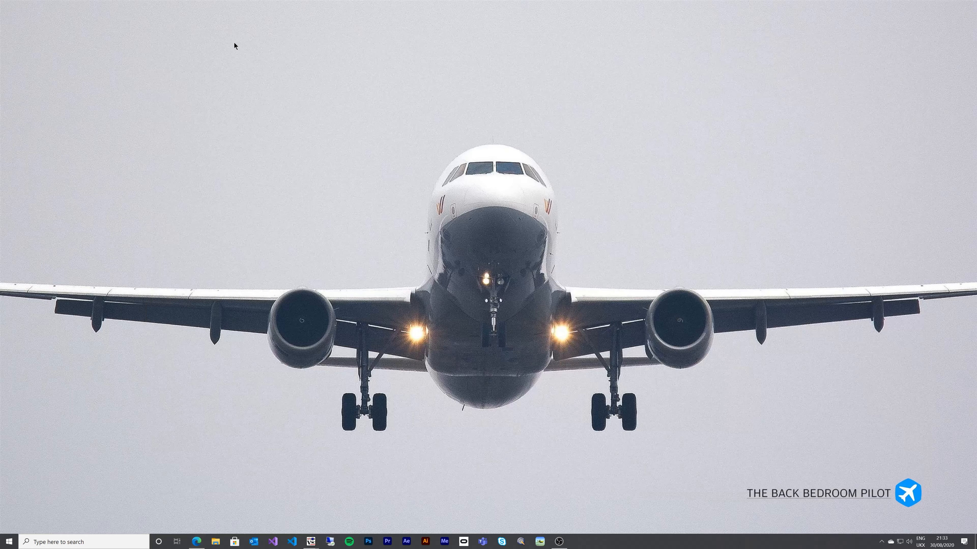
{"action": "left_click", "coordinate": [312, 542]}
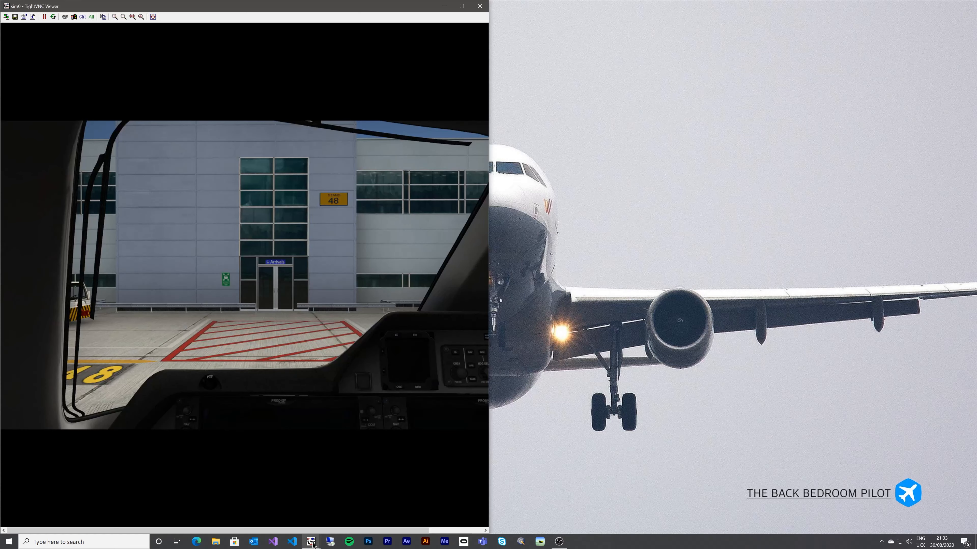
{"action": "mouse_move", "coordinate": [312, 545]}
{"action": "left_click", "coordinate": [329, 511]}
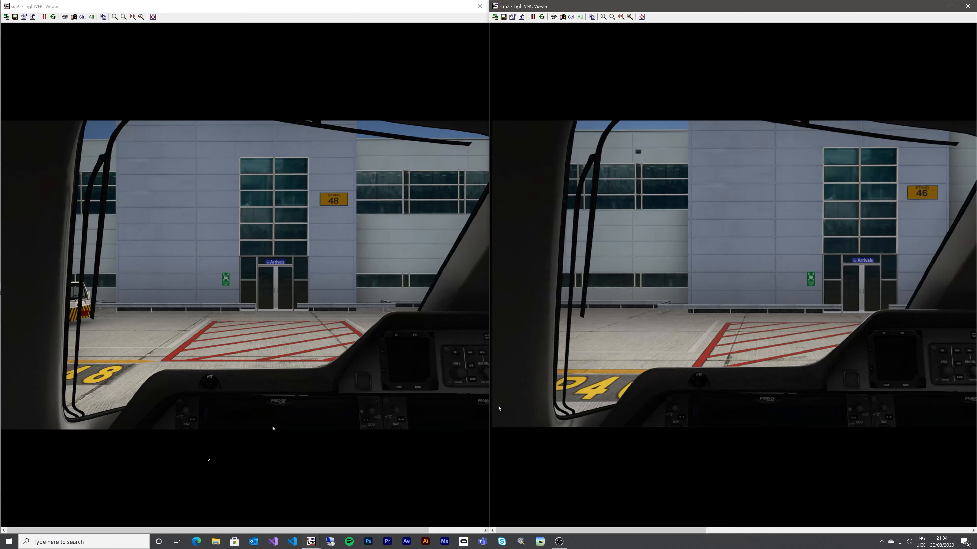
- Open a File Explorer window on sim0 and shift it slightly left
{"action": "left_click", "coordinate": [74, 16]}
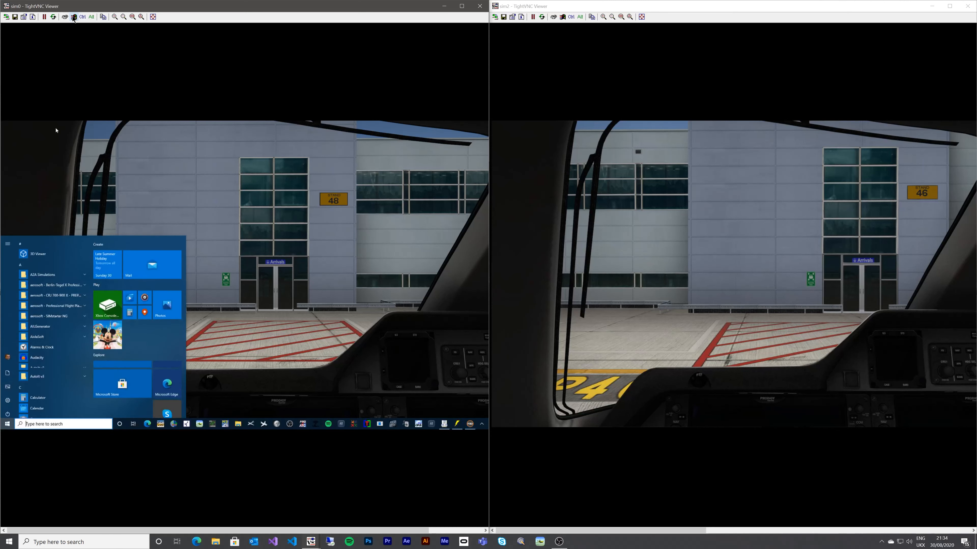
{"action": "left_click", "coordinate": [239, 425]}
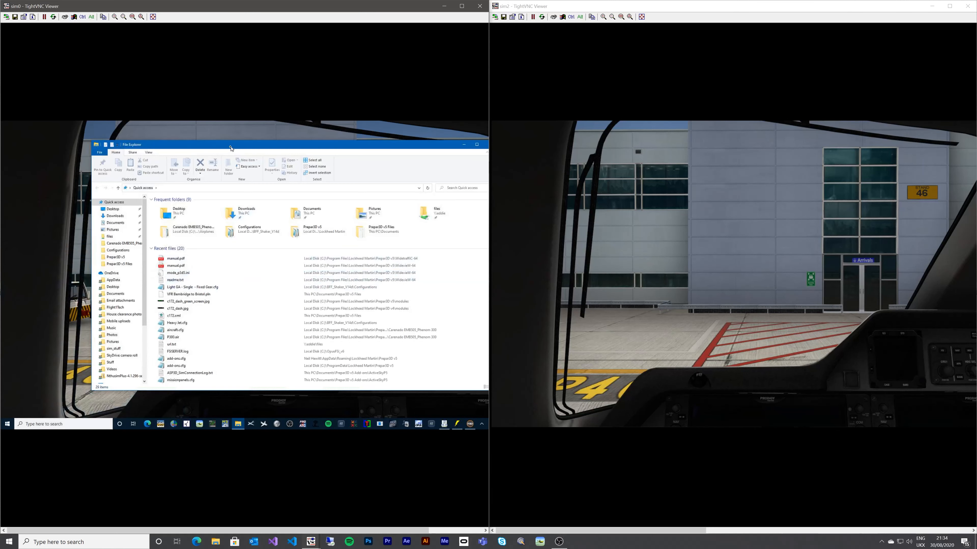
{"action": "left_click_drag", "start_coordinate": [230, 148], "coordinate": [213, 148]}
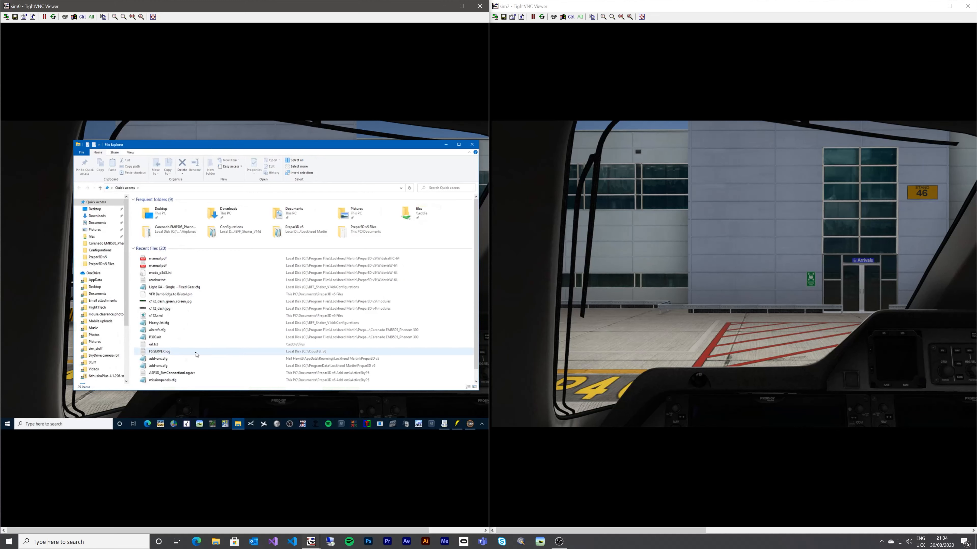
- Go to add-ons.cfg's folder in Prepar3D v5 AppData and bring up dll.xml's file options
{"action": "right_click", "coordinate": [161, 361]}
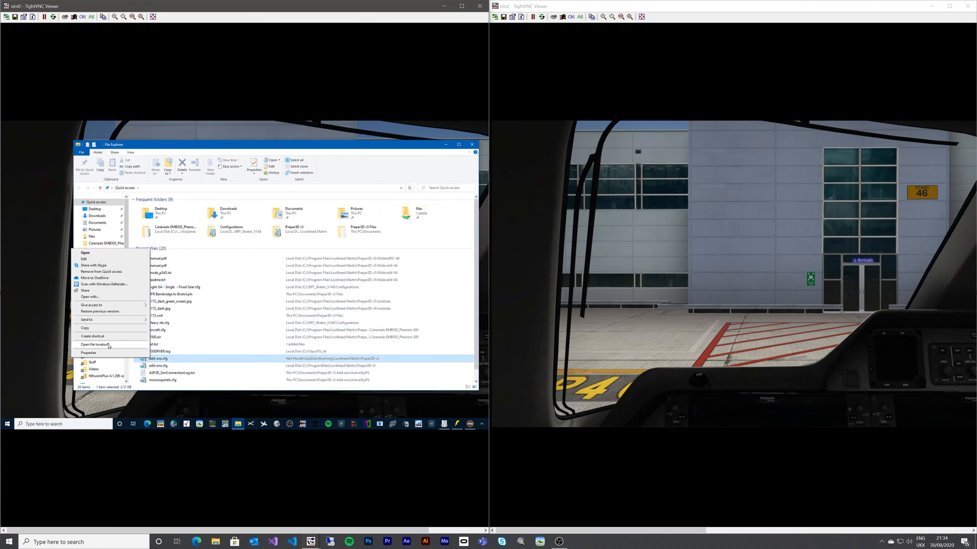
{"action": "left_click", "coordinate": [96, 345]}
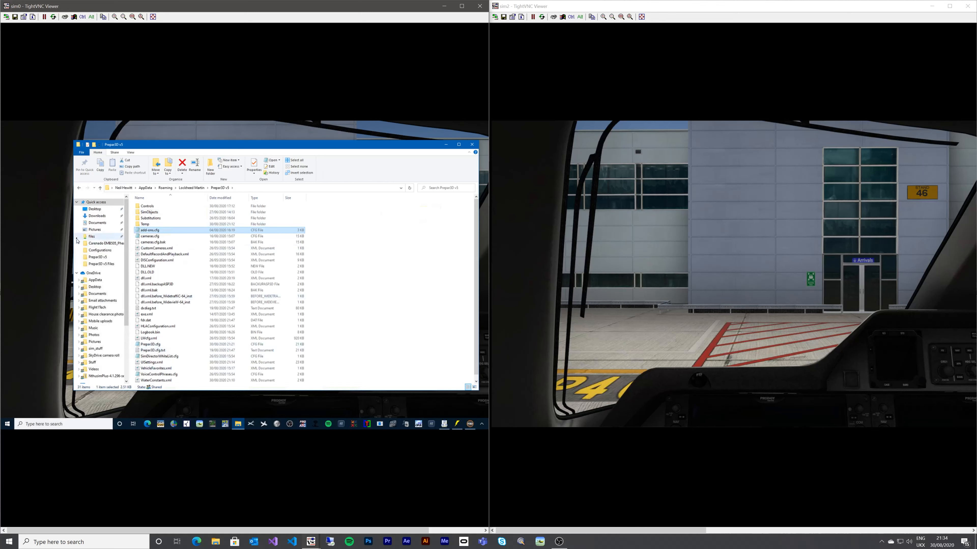
{"action": "right_click", "coordinate": [147, 280]}
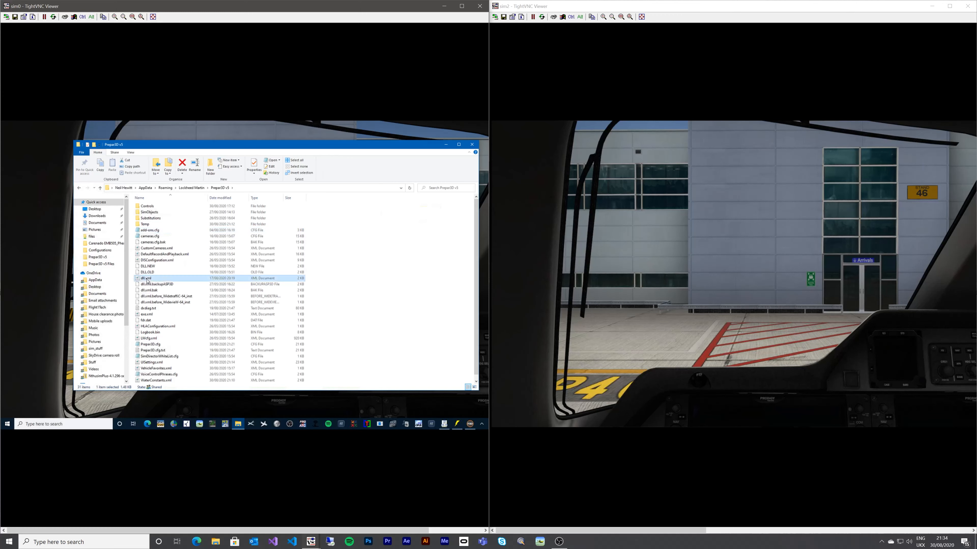
- Open dll.xml in a maximized Notepad and highlight the WidetraffiC-64 and WidevieW-64 entries
{"action": "left_click", "coordinate": [114, 290]}
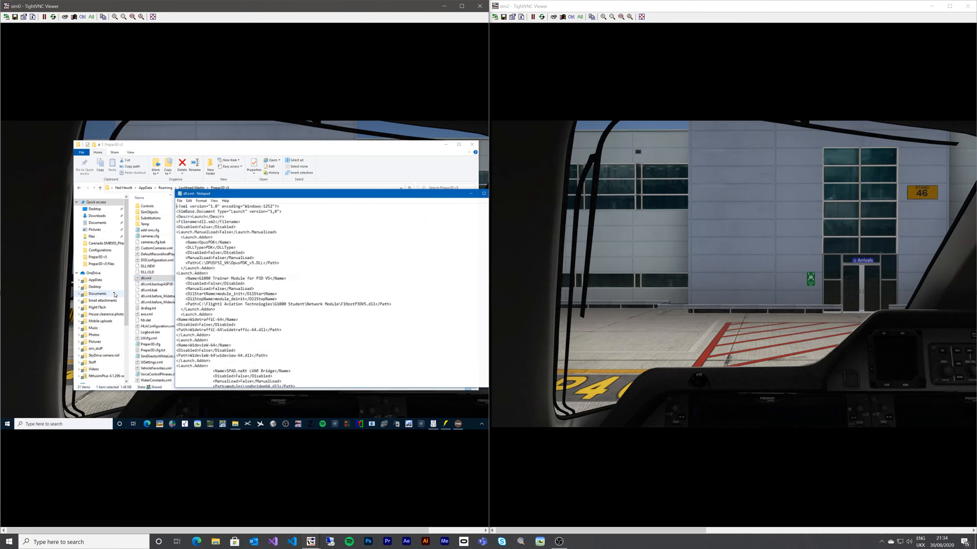
{"action": "double_click", "coordinate": [289, 194]}
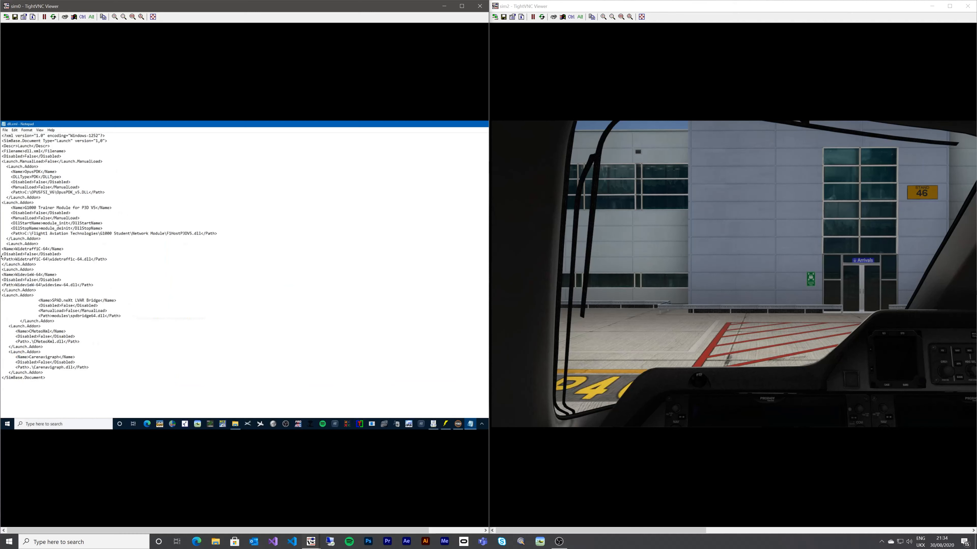
{"action": "left_click_drag", "start_coordinate": [2, 248], "coordinate": [65, 290]}
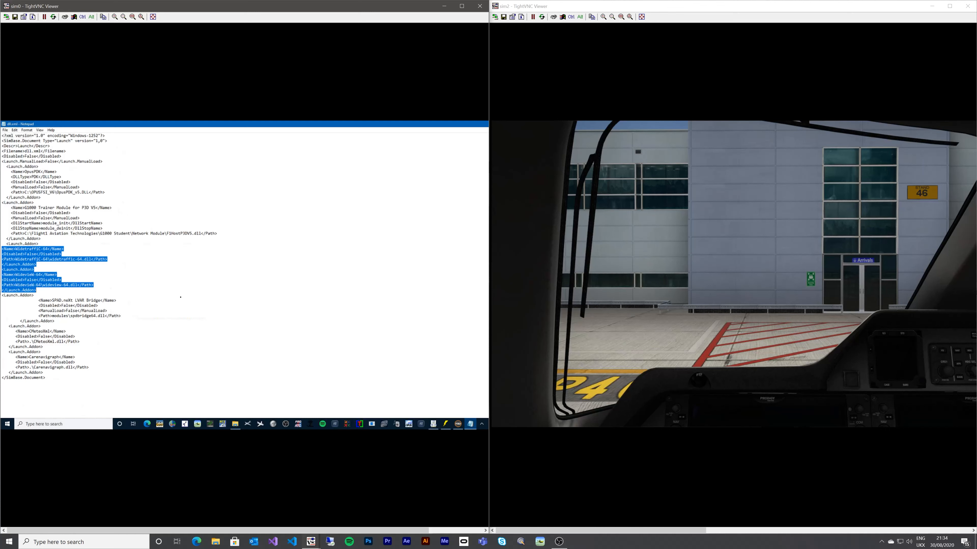
{"action": "left_click", "coordinate": [150, 283]}
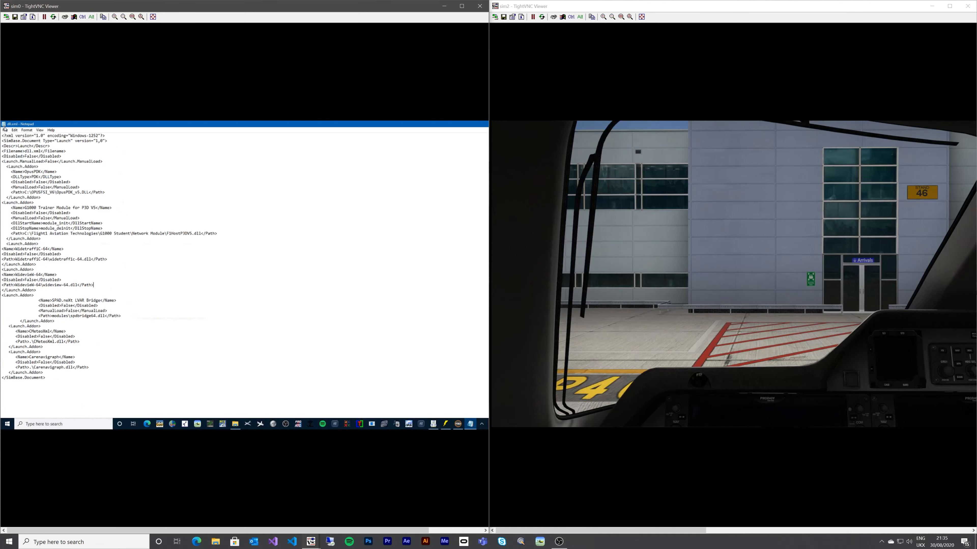
- Restore the Notepad window and exit without changing dll.xml
{"action": "key", "text": "super+Down"}
{"action": "left_click", "coordinate": [179, 200]}
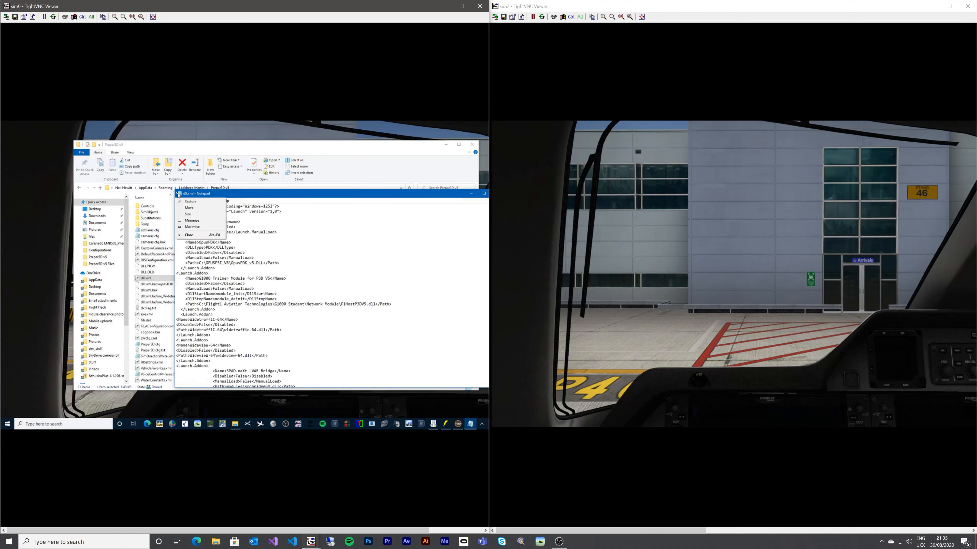
{"action": "left_click", "coordinate": [184, 237]}
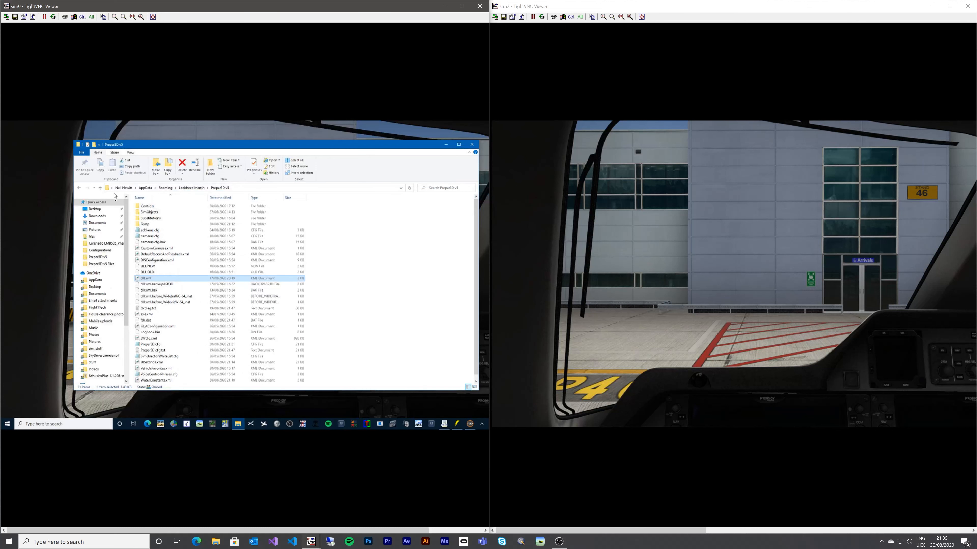
- Navigate to C:\Program Files\Lockheed Martin\Prepar3D v5
{"action": "scroll", "coordinate": [115, 331], "scroll_direction": "down", "scroll_amount": 4}
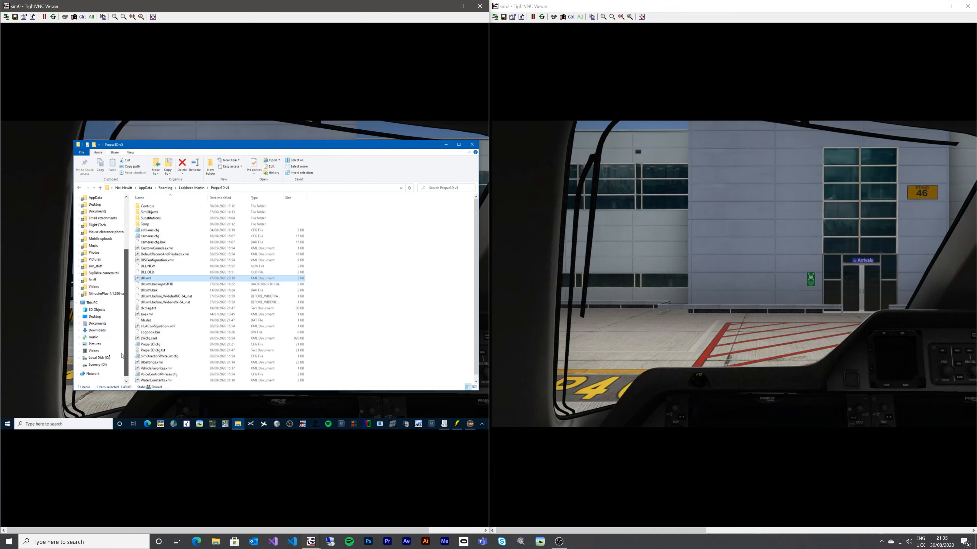
{"action": "left_click", "coordinate": [112, 359]}
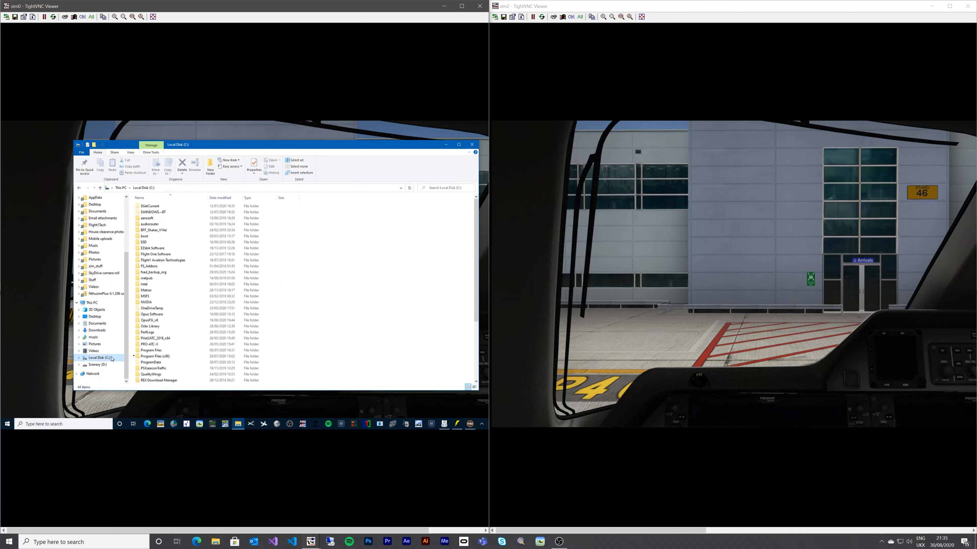
{"action": "double_click", "coordinate": [151, 350]}
{"action": "double_click", "coordinate": [153, 309]}
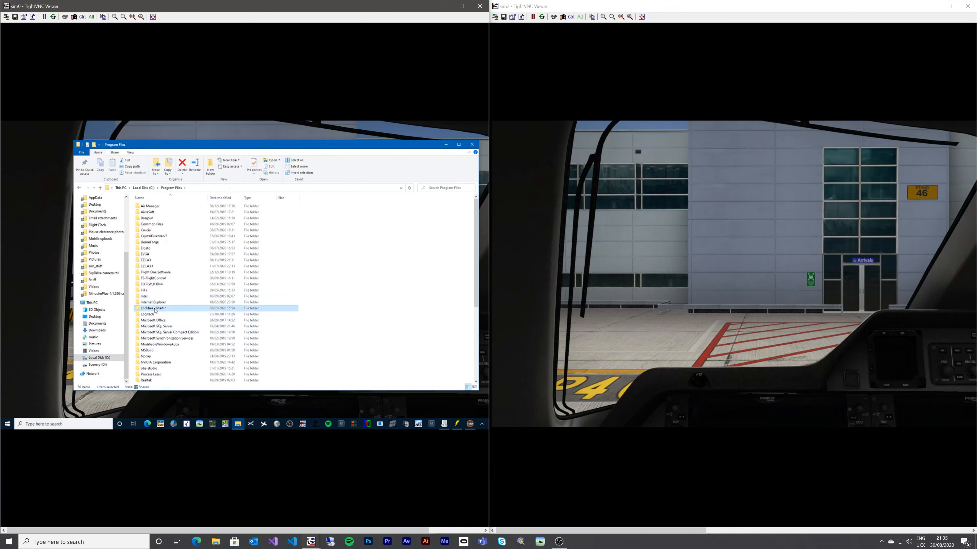
{"action": "double_click", "coordinate": [148, 218]}
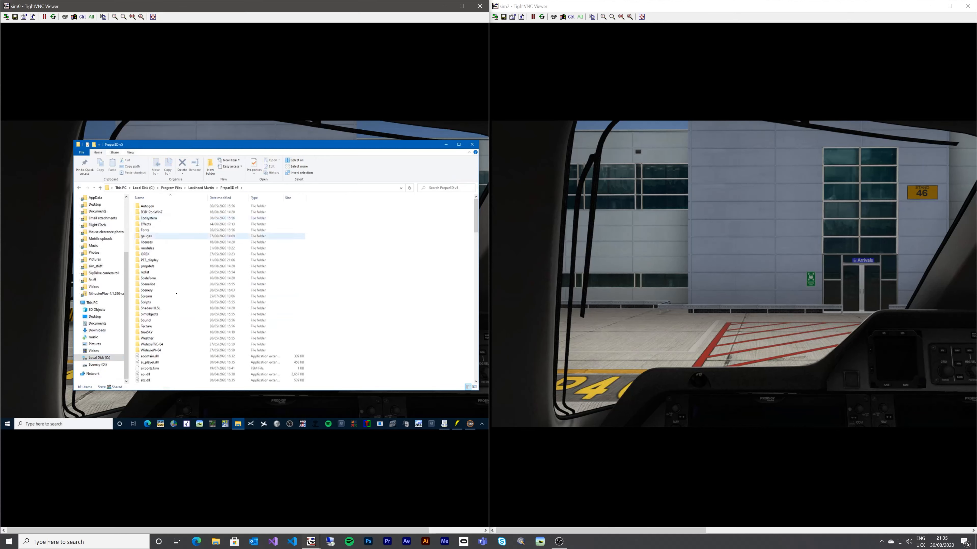
- Open the WidevieW-64 folder, view and close manual.pdf, and select booster-64
{"action": "double_click", "coordinate": [151, 351]}
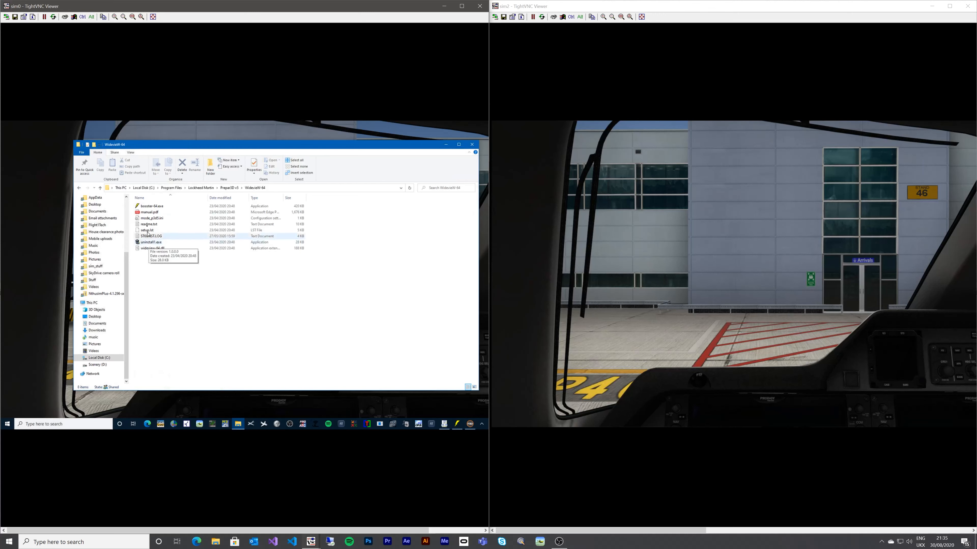
{"action": "double_click", "coordinate": [150, 212]}
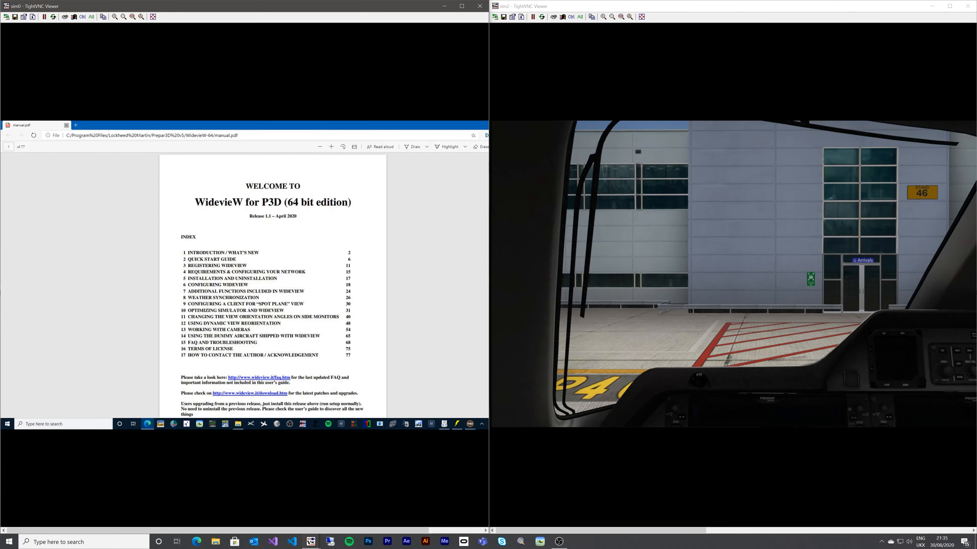
{"action": "left_click", "coordinate": [67, 125]}
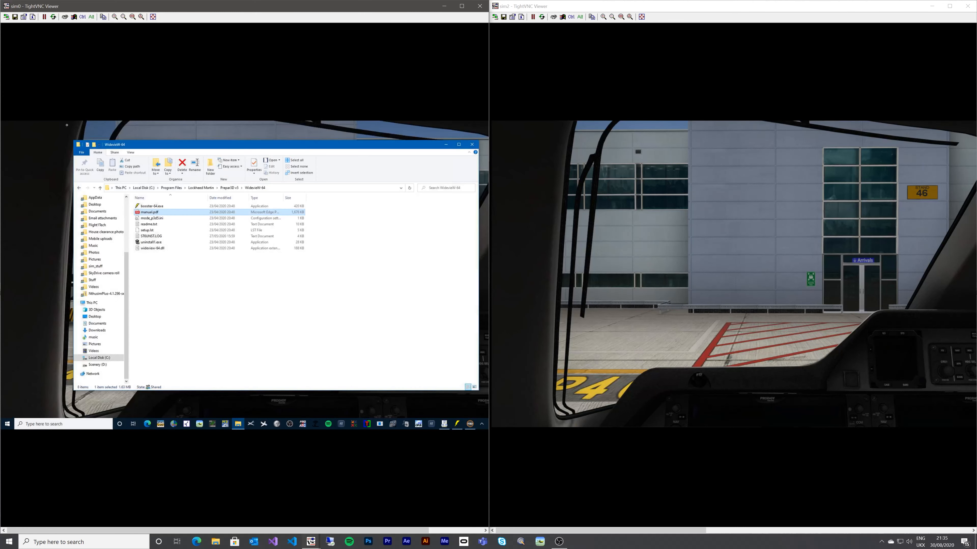
{"action": "left_click", "coordinate": [149, 207]}
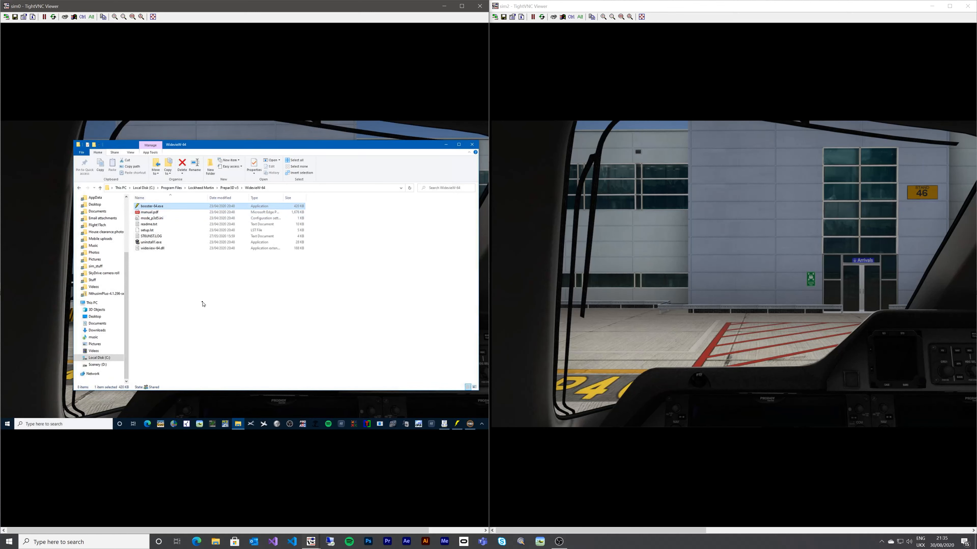
- Go up to Prepar3D v5, inspect the WidetraffiC-64 folder, then close File Explorer
{"action": "left_click", "coordinate": [229, 188]}
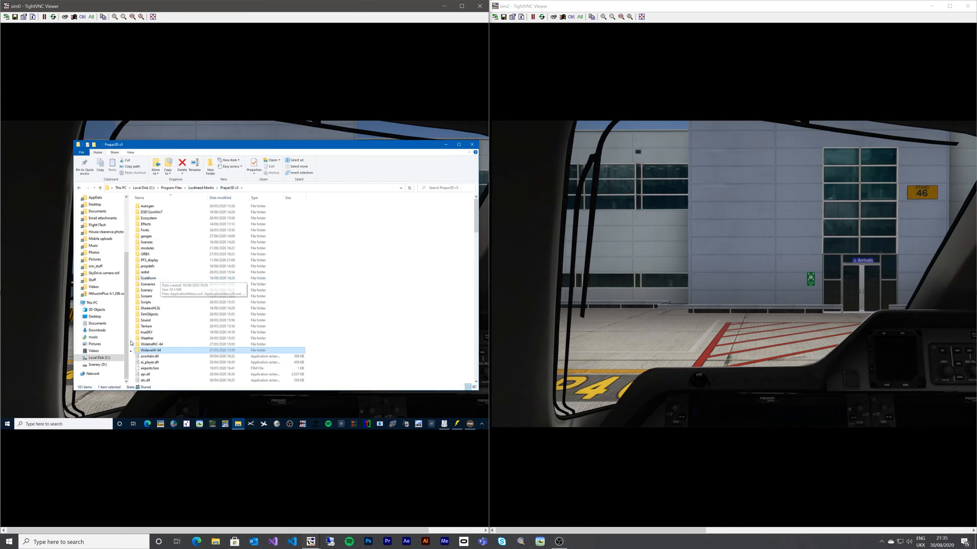
{"action": "double_click", "coordinate": [149, 345]}
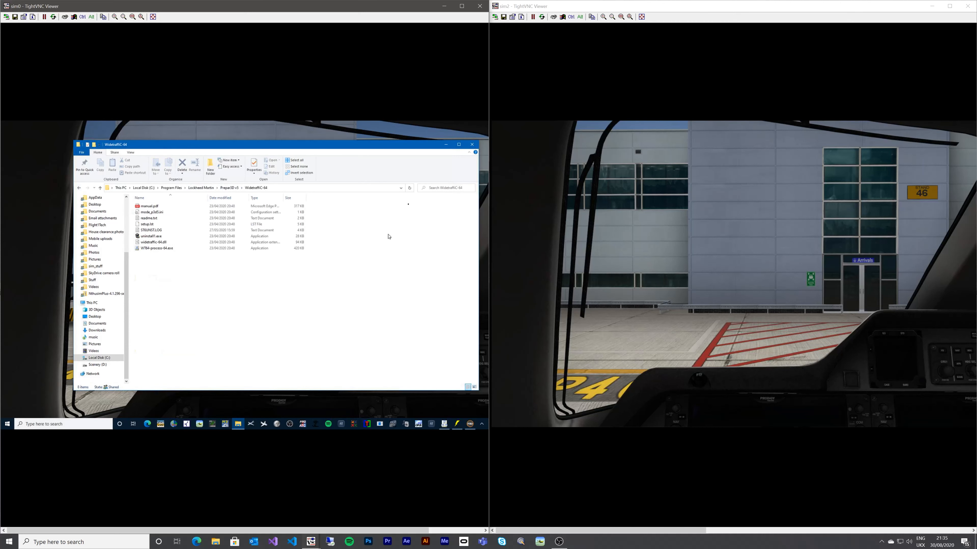
{"action": "left_click", "coordinate": [472, 145]}
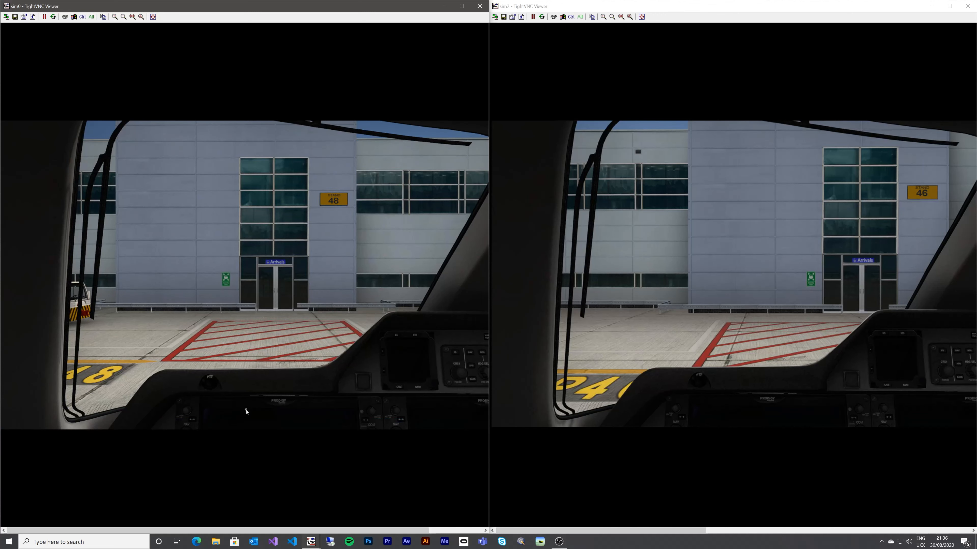
- Launch WidevieW Booster on sim0, move its window aside, and return to the full-screen simulator
{"action": "key", "text": "super"}
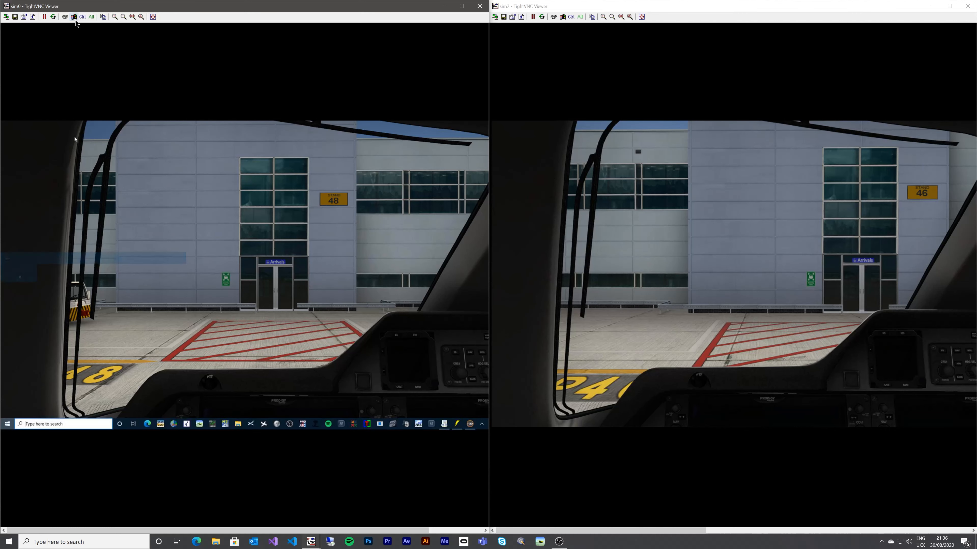
{"action": "left_click", "coordinate": [444, 424]}
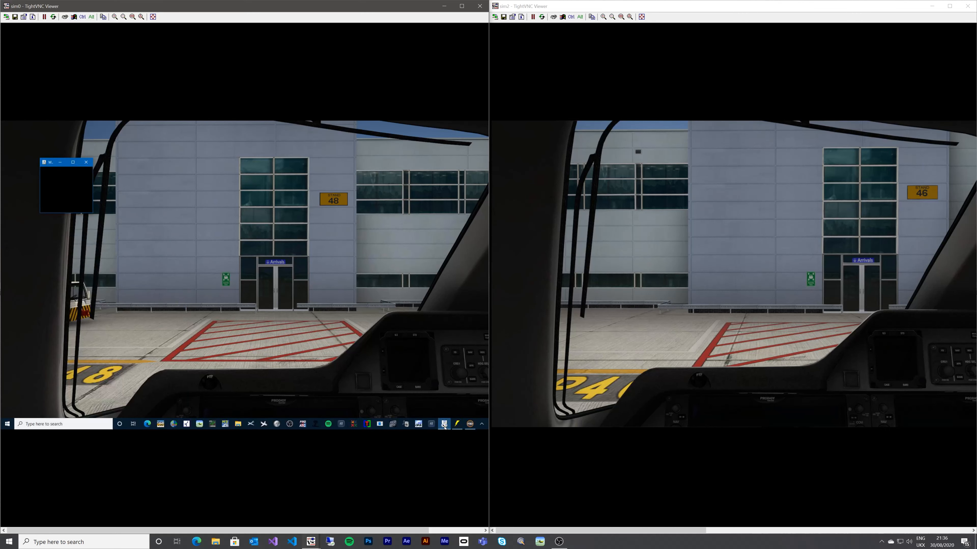
{"action": "left_click", "coordinate": [457, 424]}
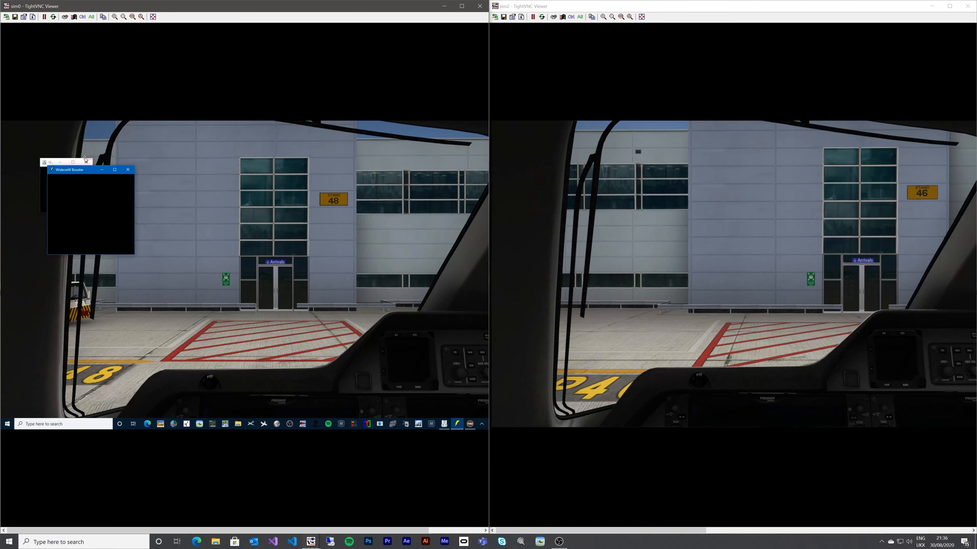
{"action": "left_click_drag", "start_coordinate": [84, 172], "coordinate": [86, 230]}
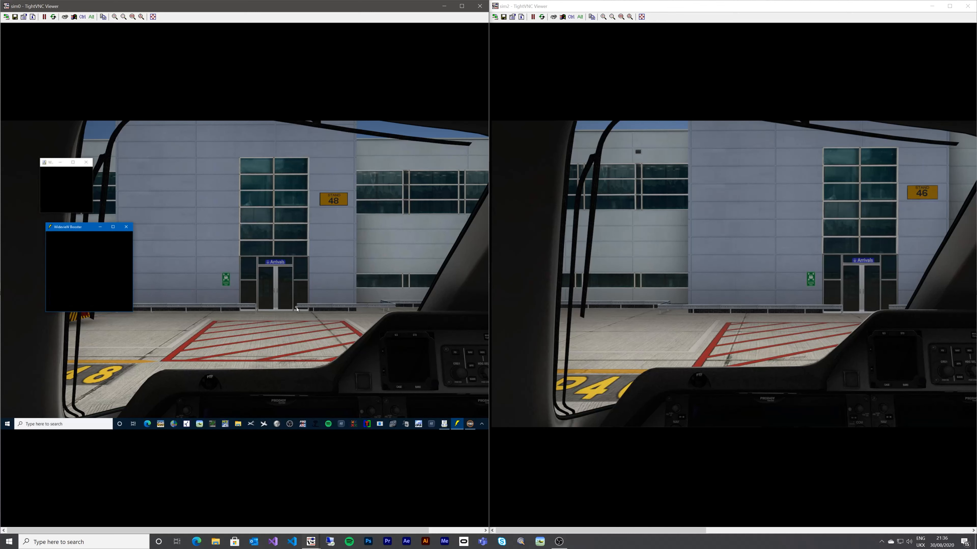
{"action": "left_click", "coordinate": [351, 293]}
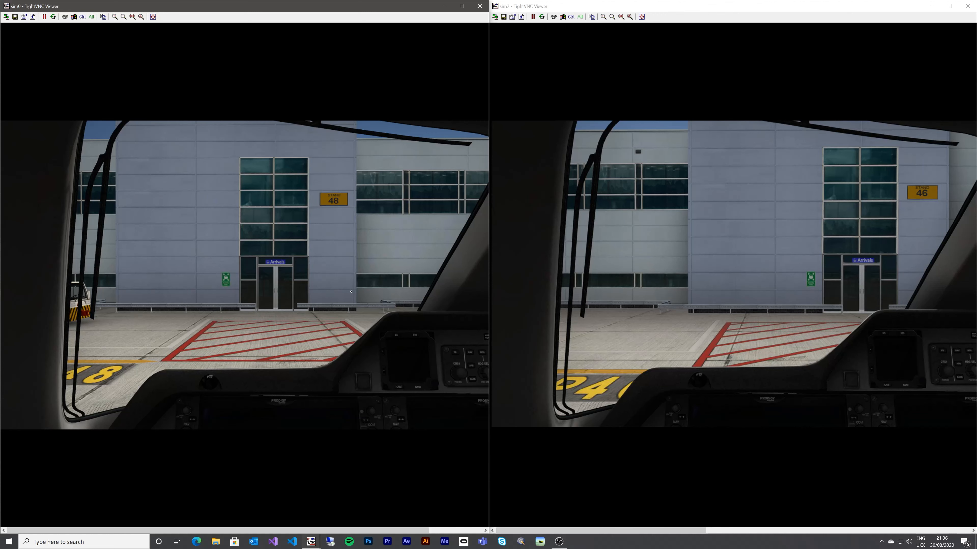
- Show the Add-ons menu on both sim0 and sim2 to confirm WidevieW is listed
{"action": "key", "text": "alt"}
{"action": "left_click", "coordinate": [780, 237]}
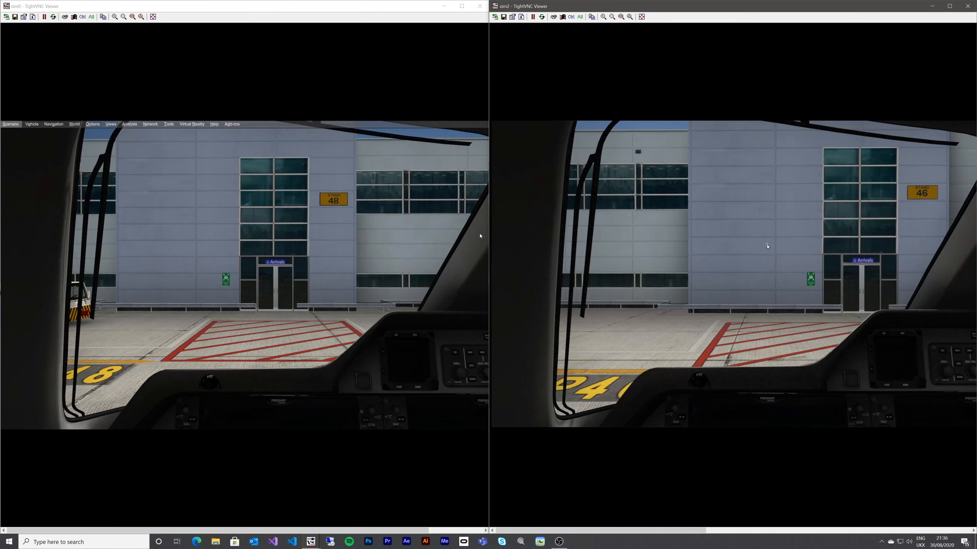
{"action": "key", "text": "alt"}
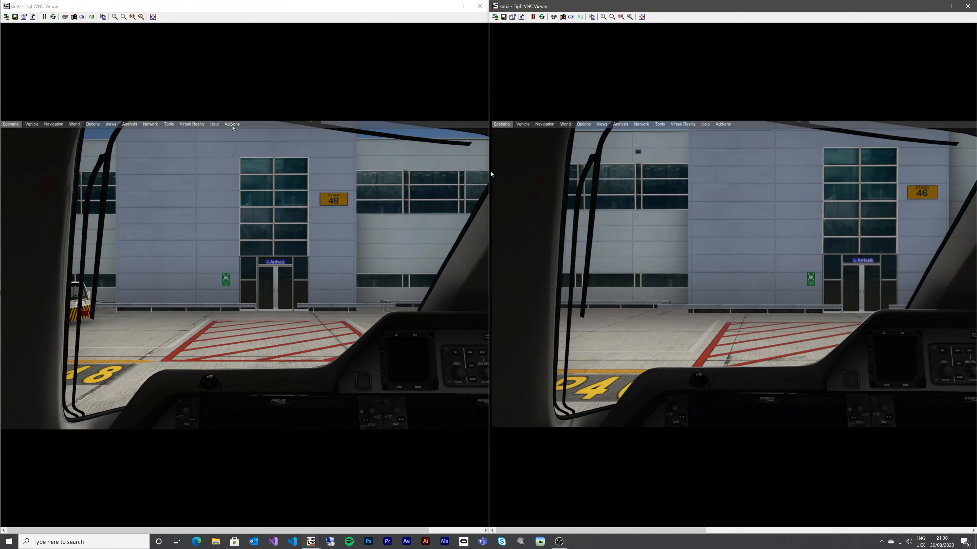
{"action": "left_click", "coordinate": [232, 125]}
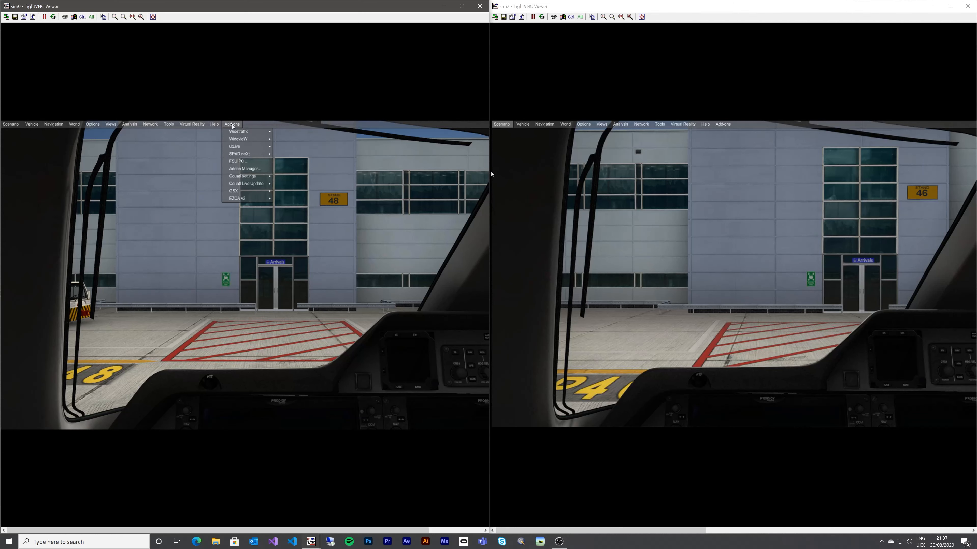
{"action": "left_click", "coordinate": [724, 125]}
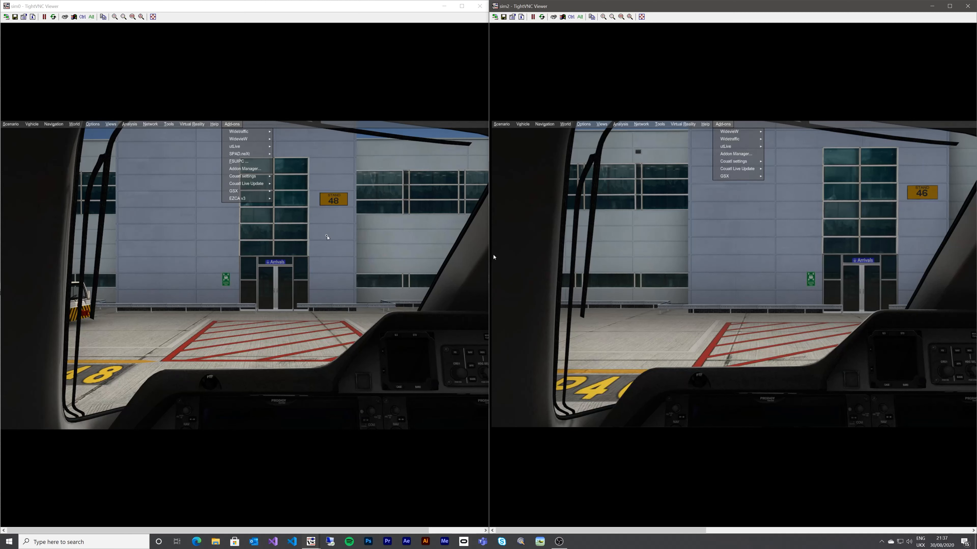
- Close both menus, then display sim0's Add-ons > WidevieW submenu with Start, Stop and INACTIVE status
{"action": "left_click", "coordinate": [326, 235]}
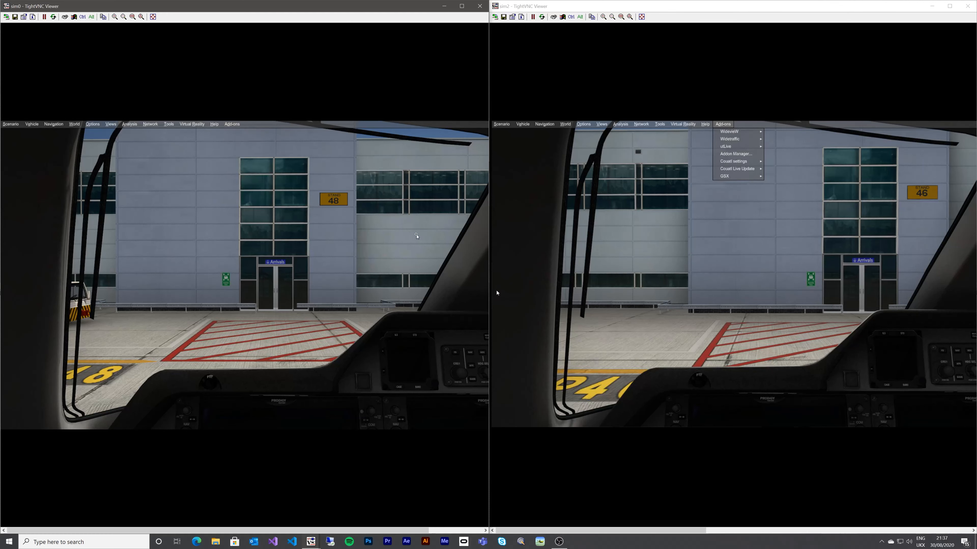
{"action": "left_click", "coordinate": [693, 235]}
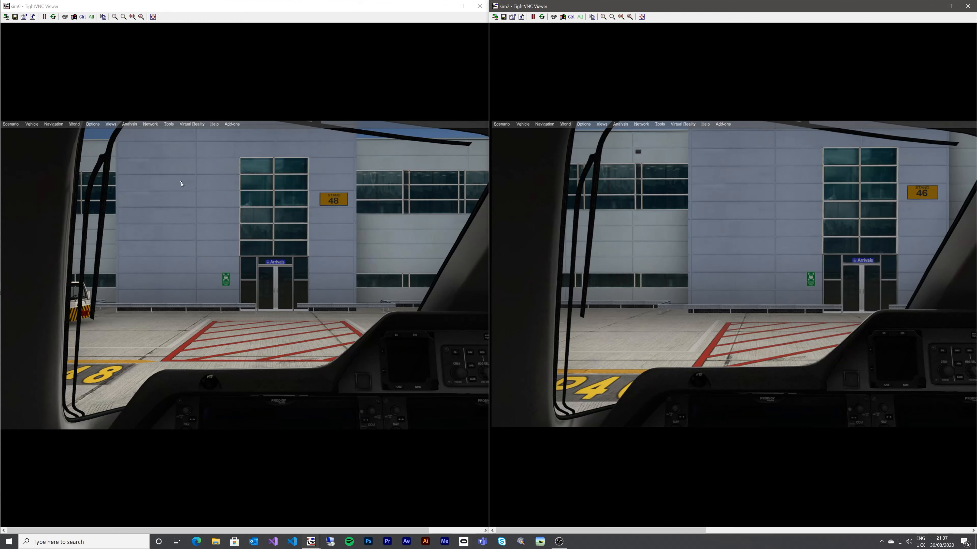
{"action": "left_click", "coordinate": [232, 125]}
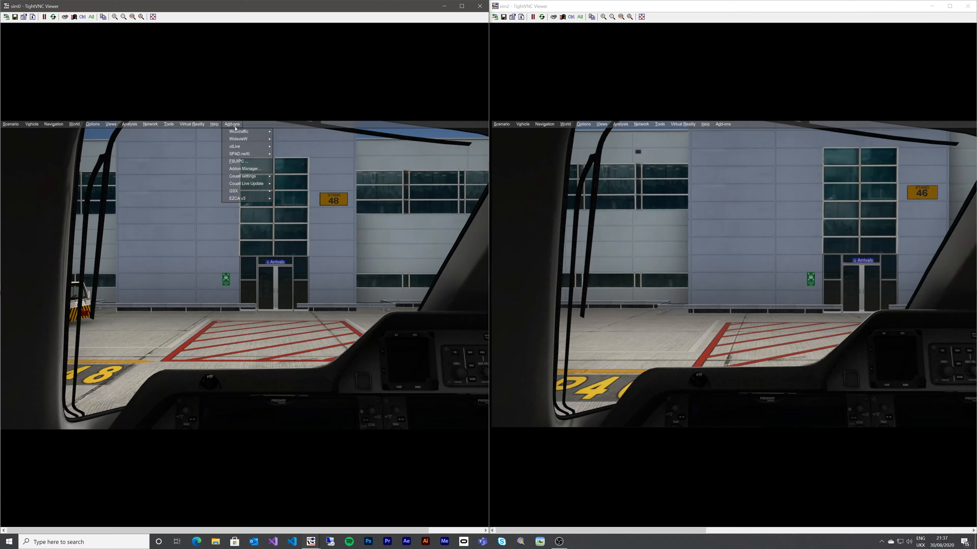
{"action": "mouse_move", "coordinate": [242, 141]}
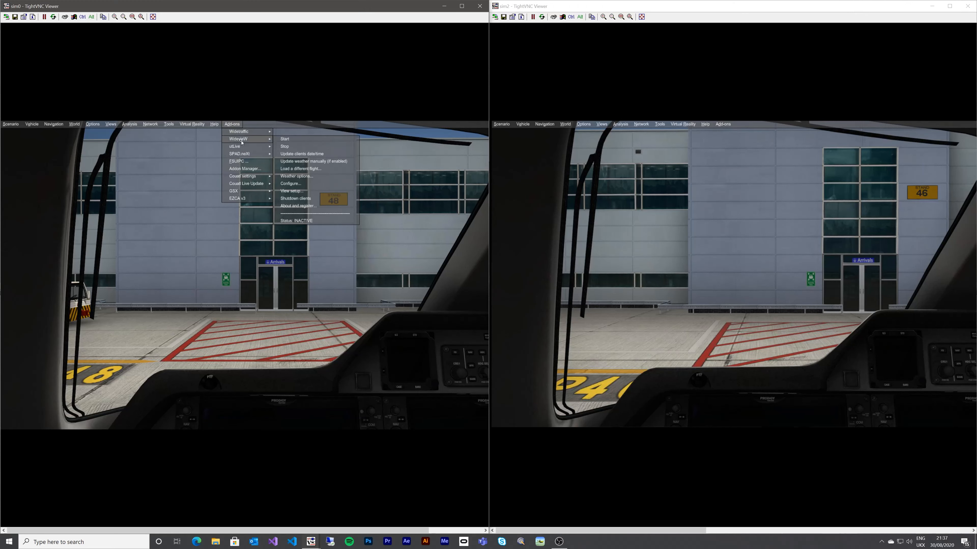
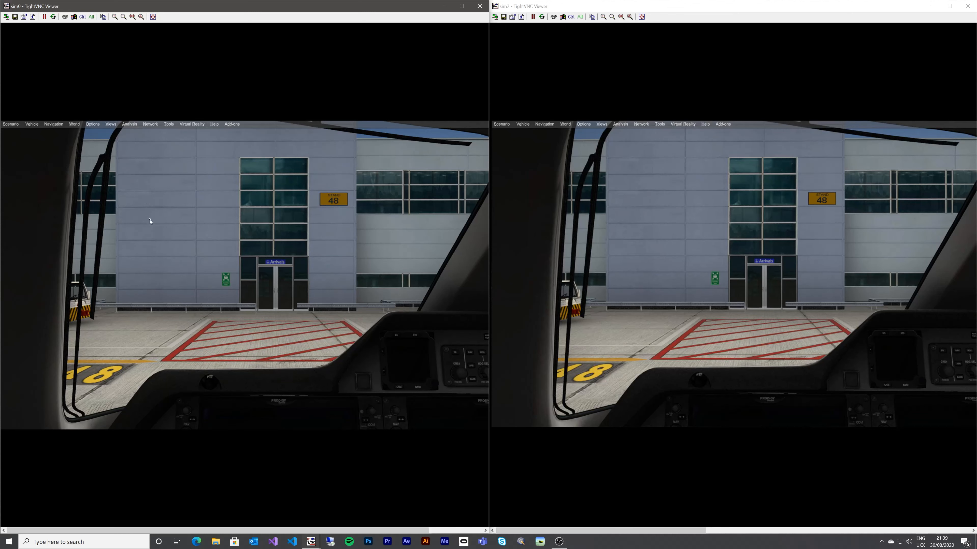
- Show sim0's Add-ons > WidevieW submenu, reporting WidevieW started as a registered server
{"action": "left_click", "coordinate": [519, 325]}
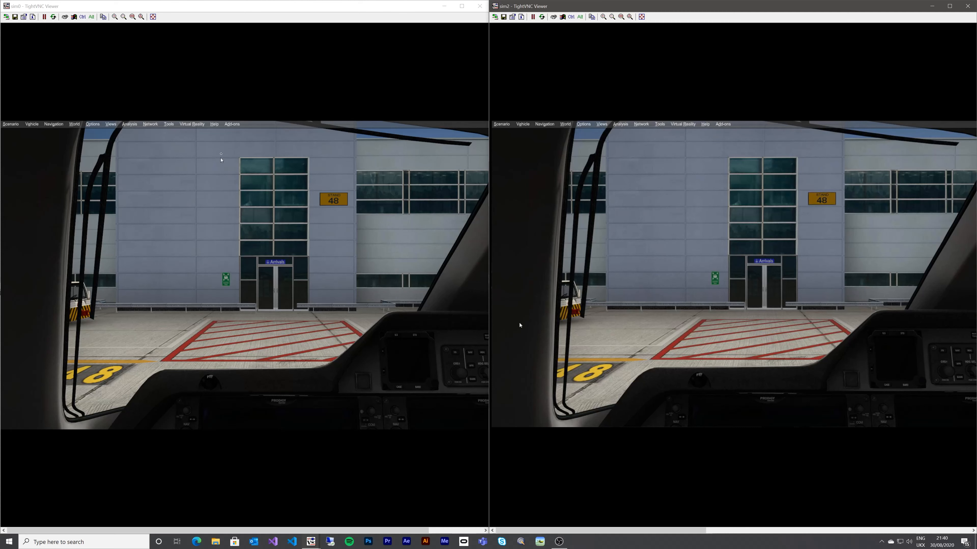
{"action": "left_click", "coordinate": [232, 124]}
{"action": "mouse_move", "coordinate": [239, 141]}
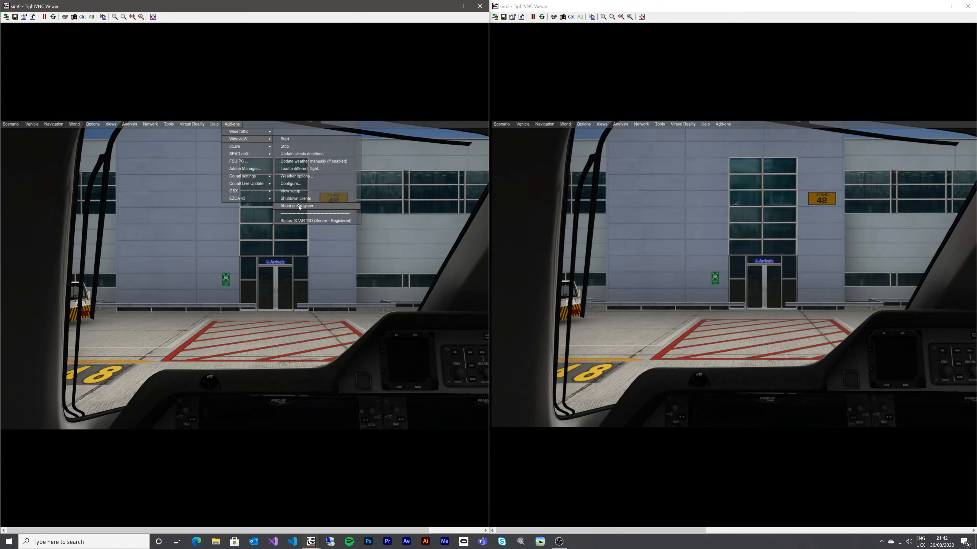
- View WidevieW's About and register information on sim0, then dismiss it with OK
{"action": "left_click", "coordinate": [300, 208]}
{"action": "left_click_drag", "start_coordinate": [30, 131], "coordinate": [249, 174]}
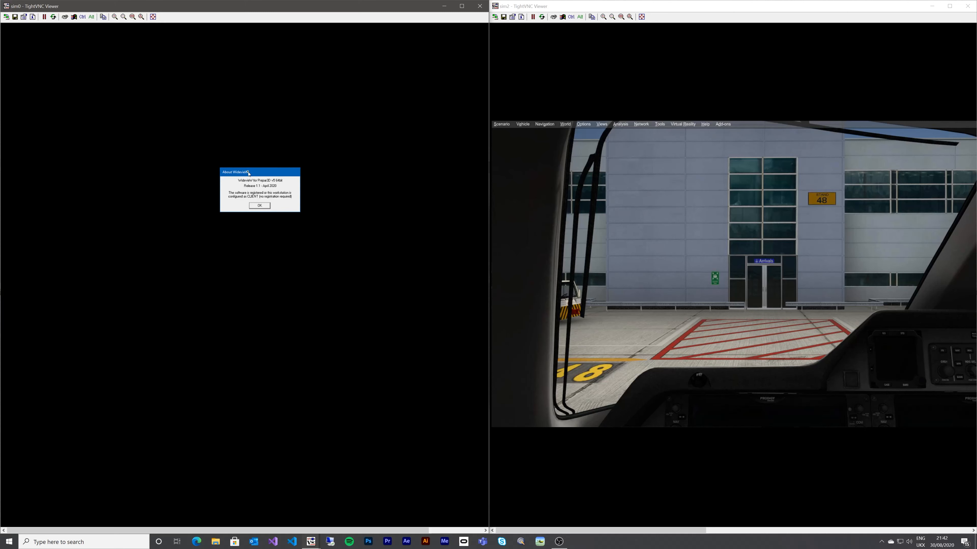
{"action": "left_click", "coordinate": [259, 205]}
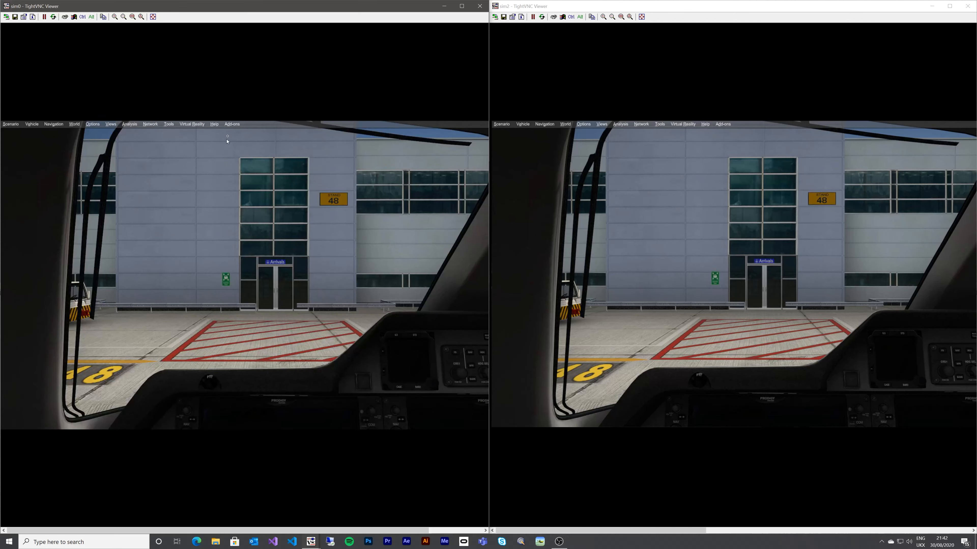
- Open sim0's WidevieW setup dialog, showing the server role, and centre it over the cockpit
{"action": "left_click", "coordinate": [232, 124]}
{"action": "mouse_move", "coordinate": [246, 139]}
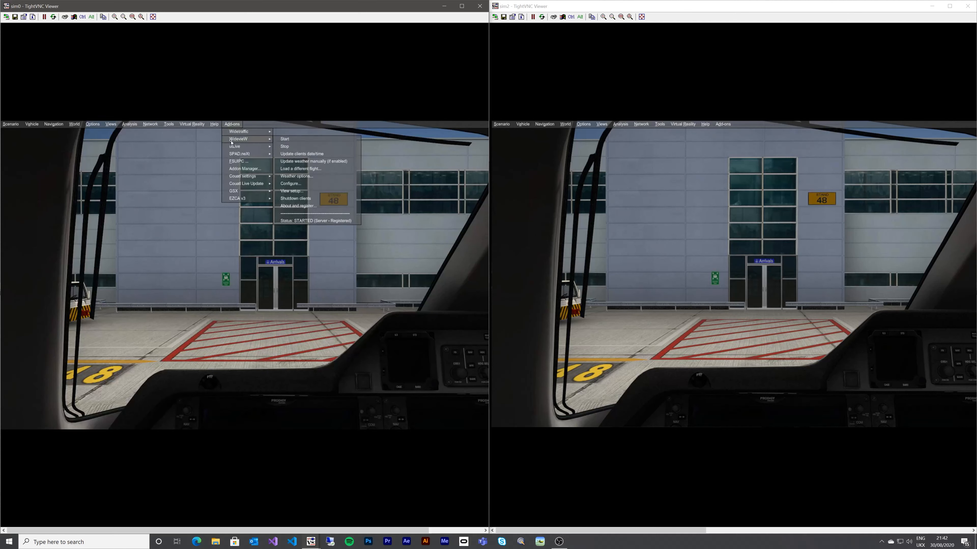
{"action": "left_click", "coordinate": [291, 183]}
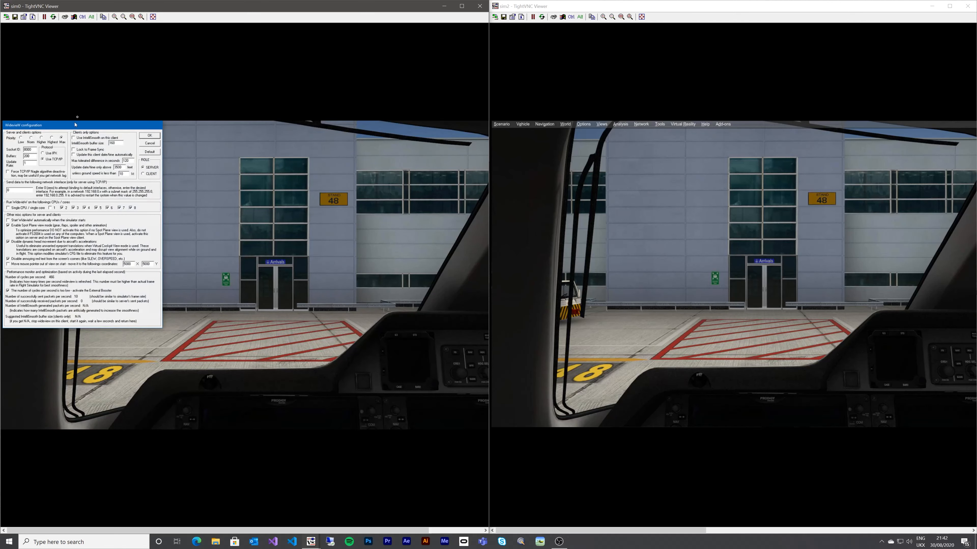
{"action": "left_click_drag", "start_coordinate": [80, 127], "coordinate": [267, 164]}
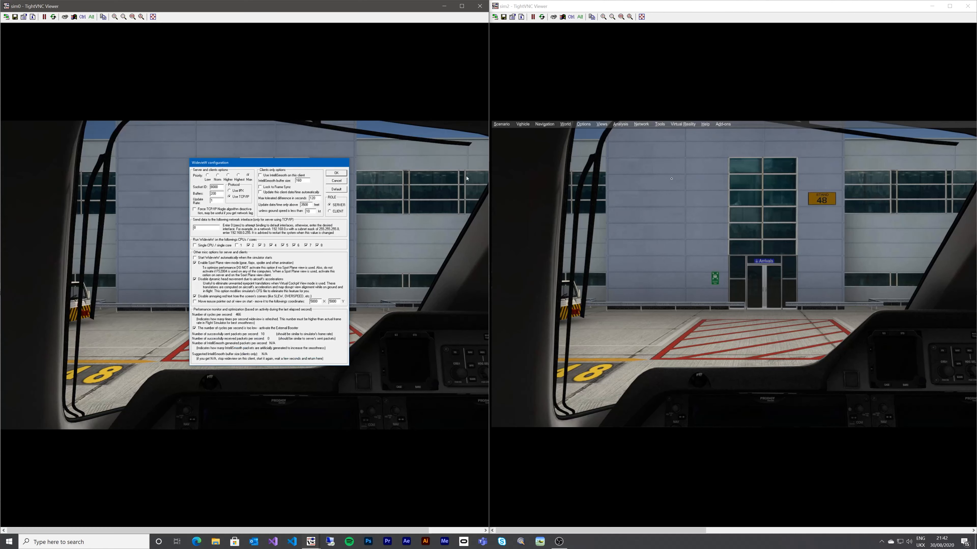
{"action": "left_click", "coordinate": [723, 124]}
{"action": "mouse_move", "coordinate": [729, 141]}
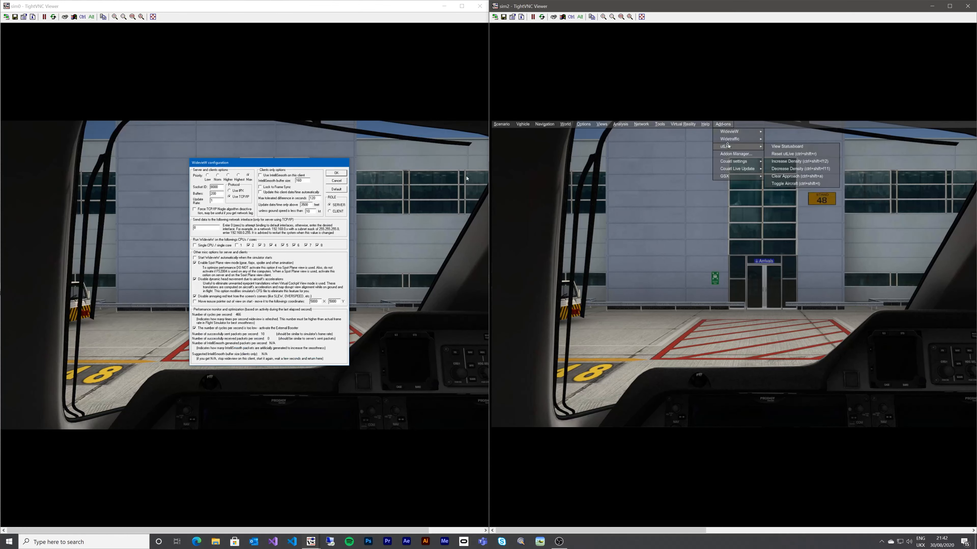
- Review sim2's Widetraffic configuration and close it with OK, keeping its settings
{"action": "left_click", "coordinate": [782, 161]}
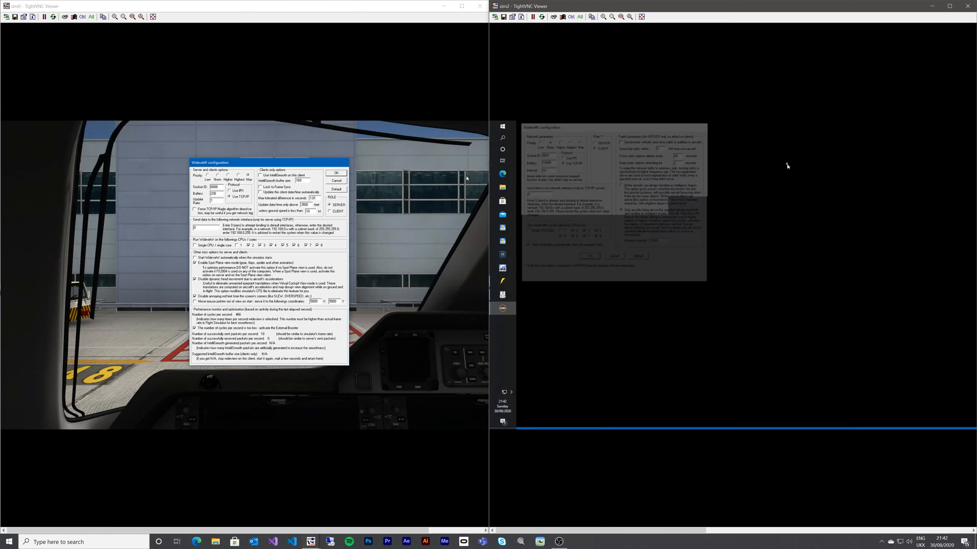
{"action": "left_click_drag", "start_coordinate": [570, 128], "coordinate": [695, 181]}
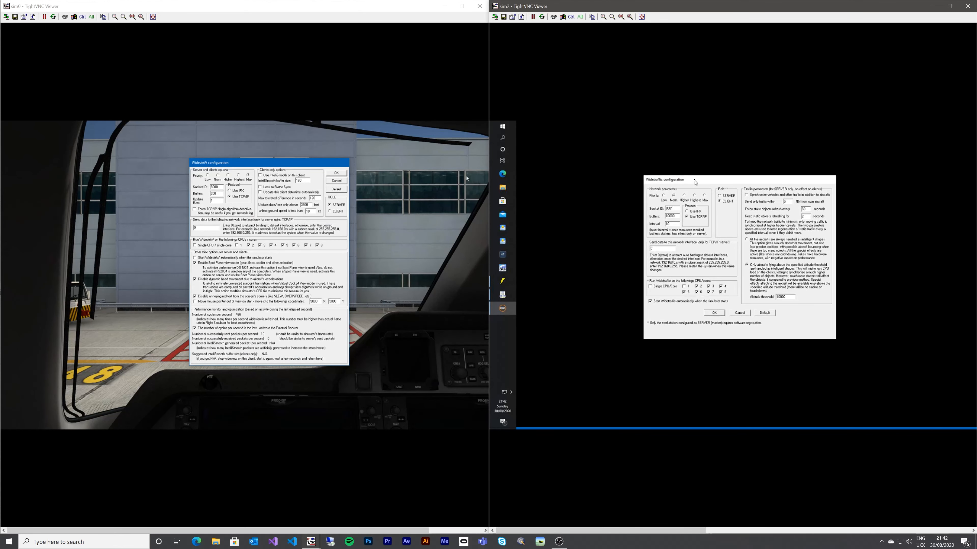
{"action": "left_click", "coordinate": [712, 314]}
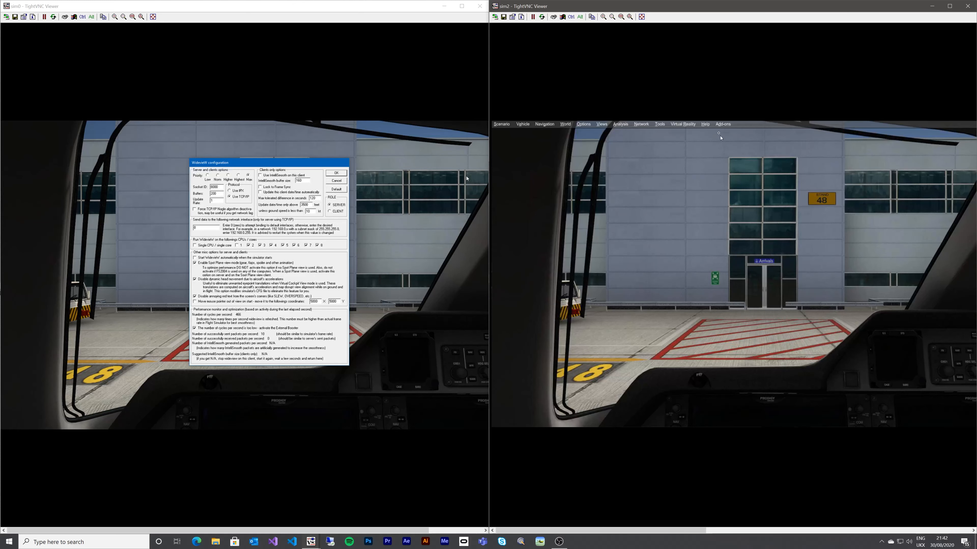
- Open sim2's WidevieW configuration, set to CLIENT, and move it down-right to uncover the view
{"action": "left_click", "coordinate": [722, 124]}
{"action": "mouse_move", "coordinate": [732, 131]}
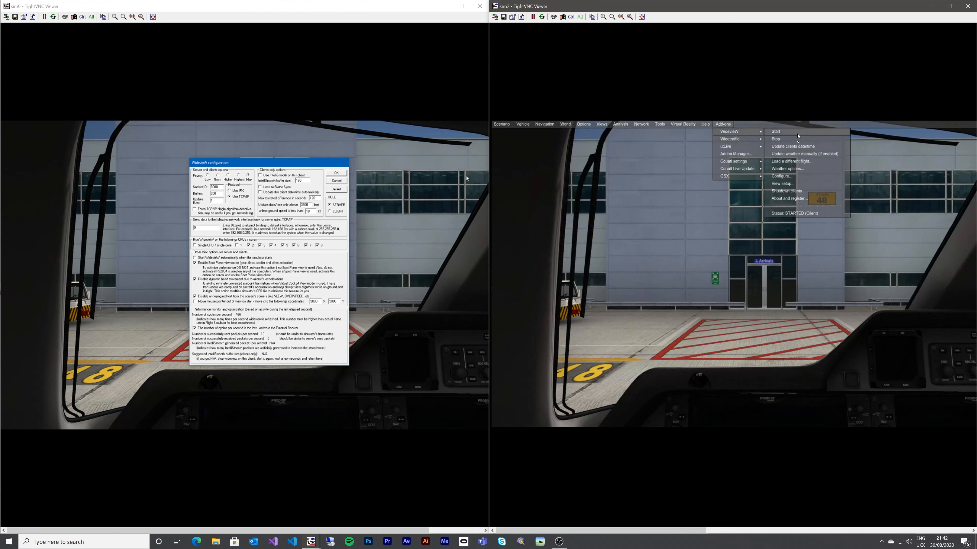
{"action": "left_click", "coordinate": [781, 176]}
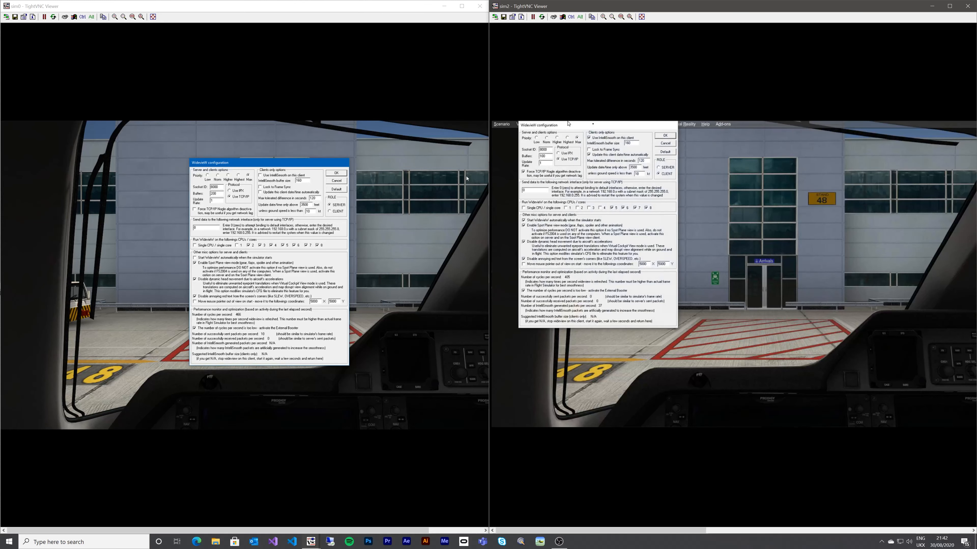
{"action": "left_click_drag", "start_coordinate": [593, 128], "coordinate": [735, 168]}
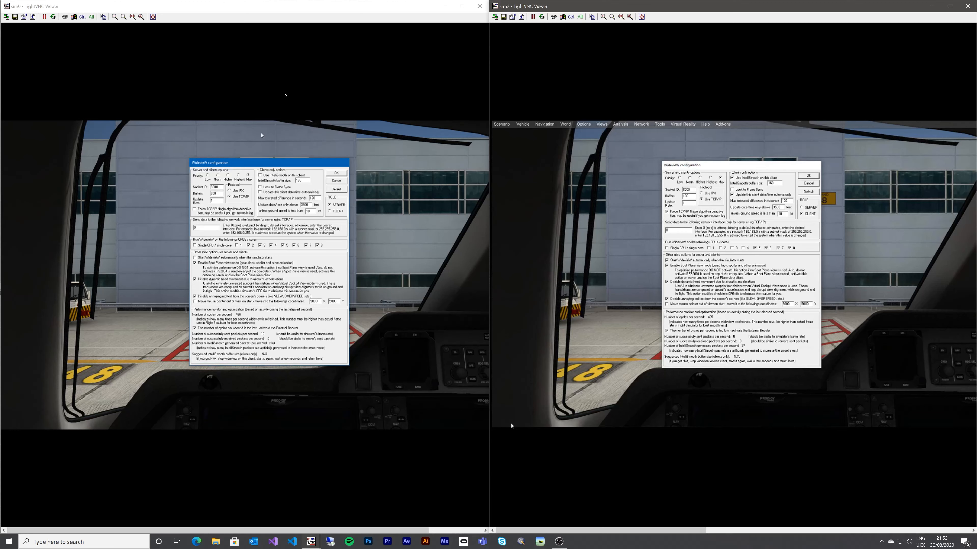
- Cancel the WidevieW configuration dialogs on sim0 and sim2 to uncover both cockpit views
{"action": "left_click", "coordinate": [339, 183]}
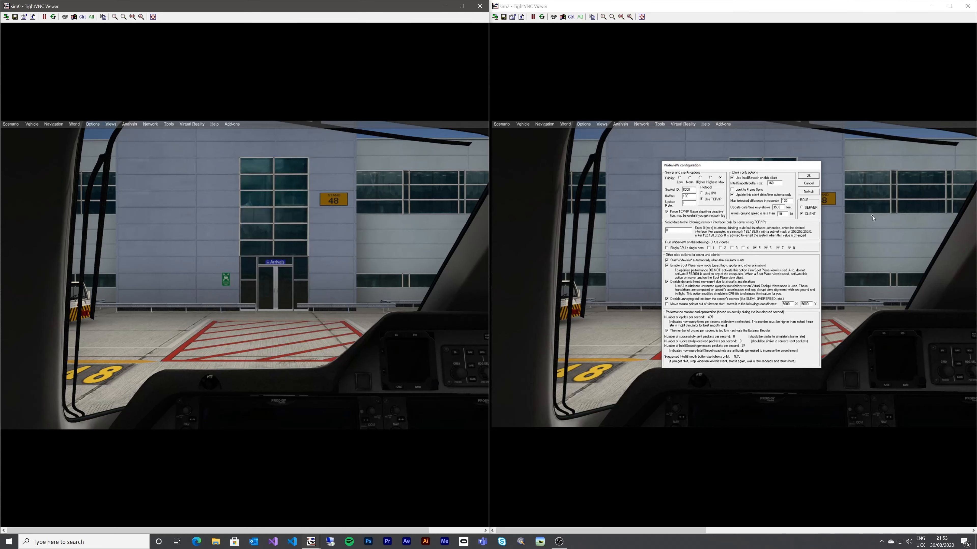
{"action": "left_click", "coordinate": [808, 182]}
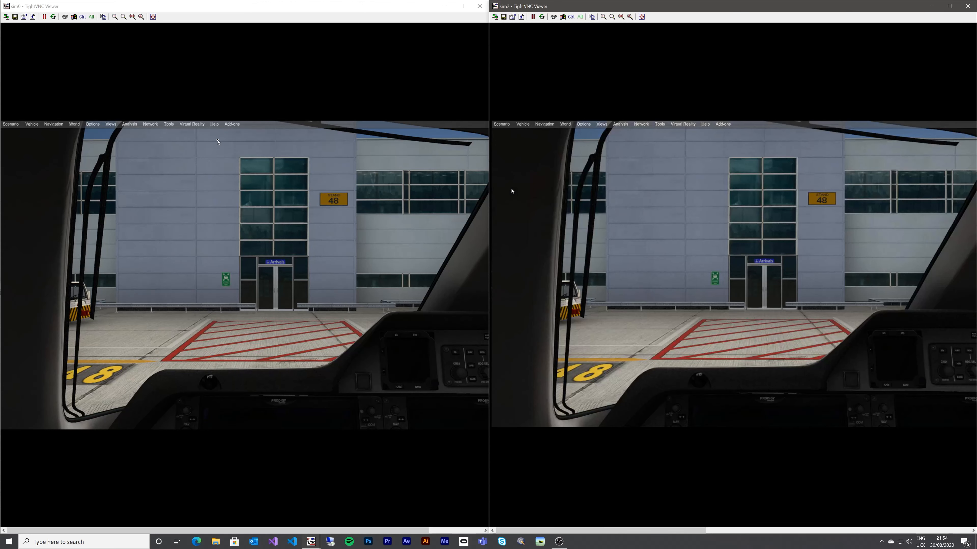
- Open WidevieW's Weather options from sim0's Add-ons menu and drag the dialog into view
{"action": "left_click", "coordinate": [232, 125]}
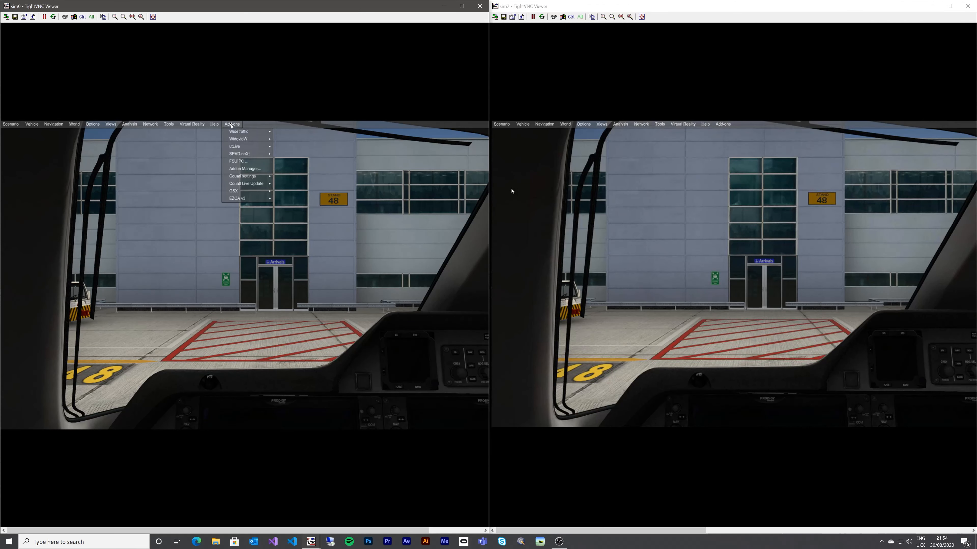
{"action": "mouse_move", "coordinate": [237, 141]}
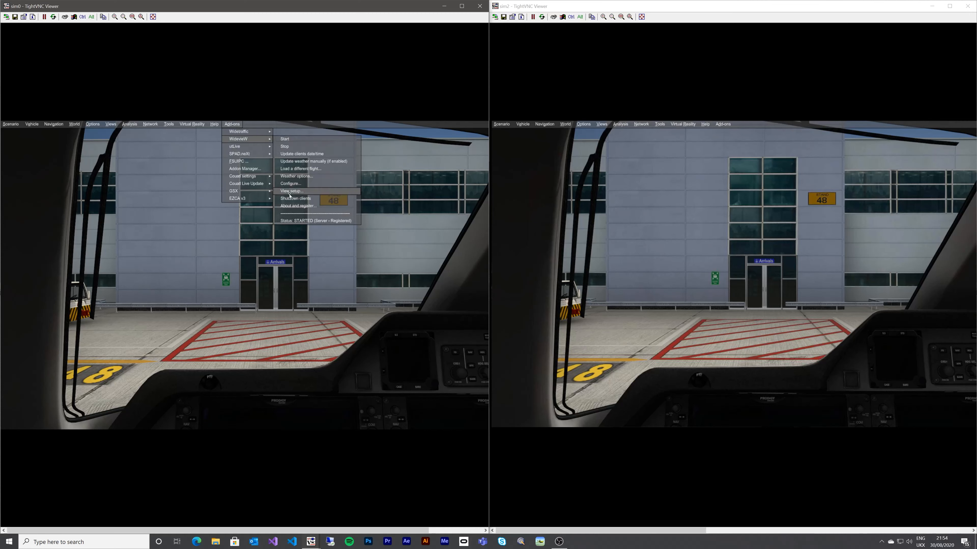
{"action": "left_click", "coordinate": [290, 177]}
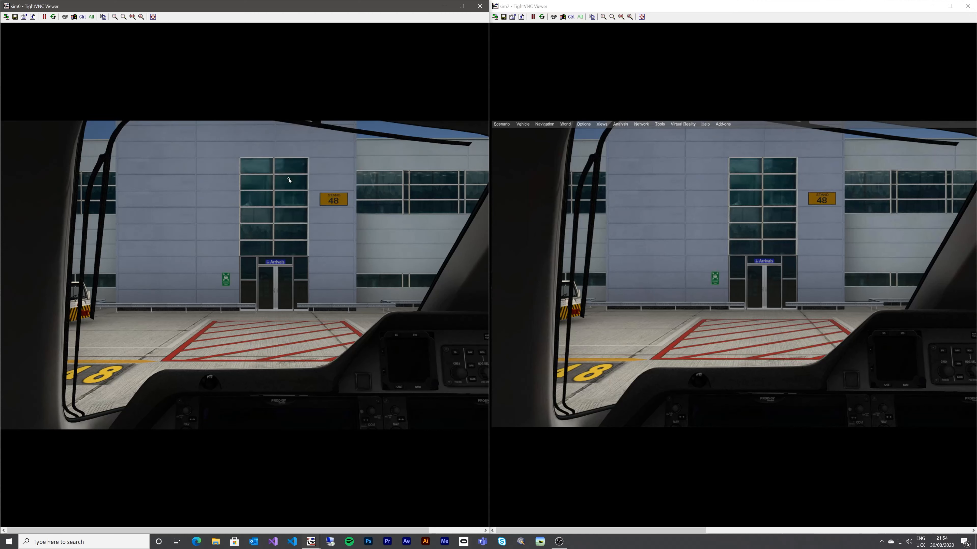
{"action": "left_click_drag", "start_coordinate": [221, 126], "coordinate": [299, 160]}
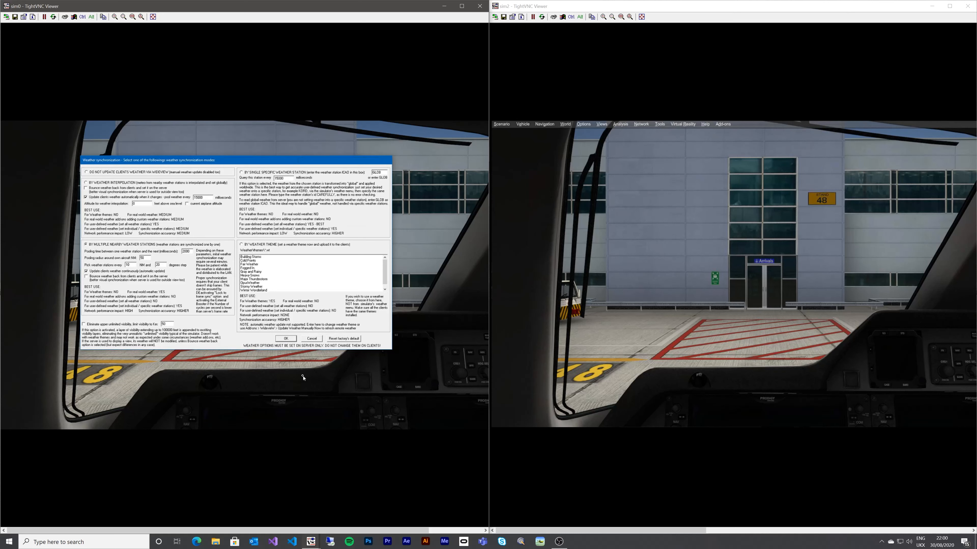
- Choose 'Do not update clients weather via WidevieW' and confirm with OK
{"action": "left_click", "coordinate": [86, 172]}
{"action": "left_click", "coordinate": [287, 338]}
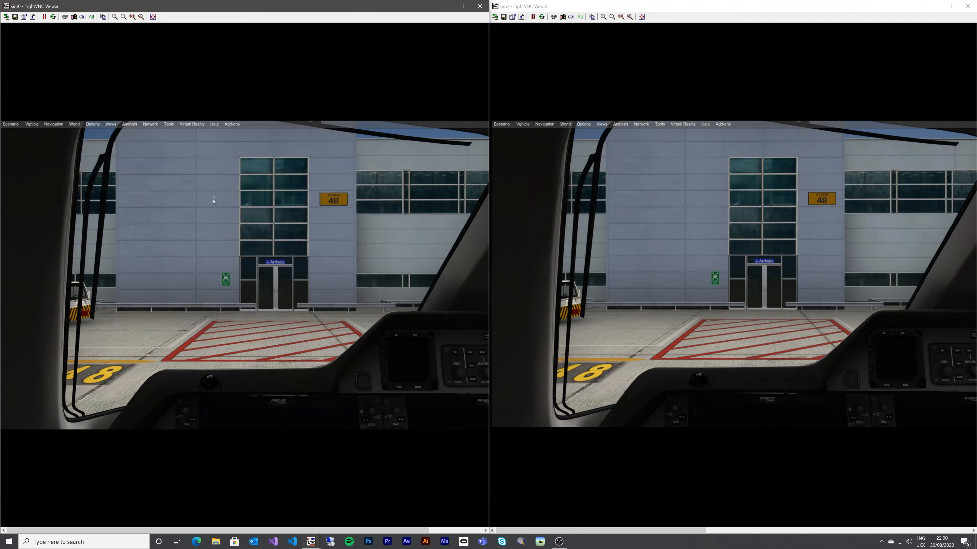
- Open WidevieW's View setup from sim0's Add-ons menu and move the dialog toward the centre
{"action": "left_click", "coordinate": [233, 125]}
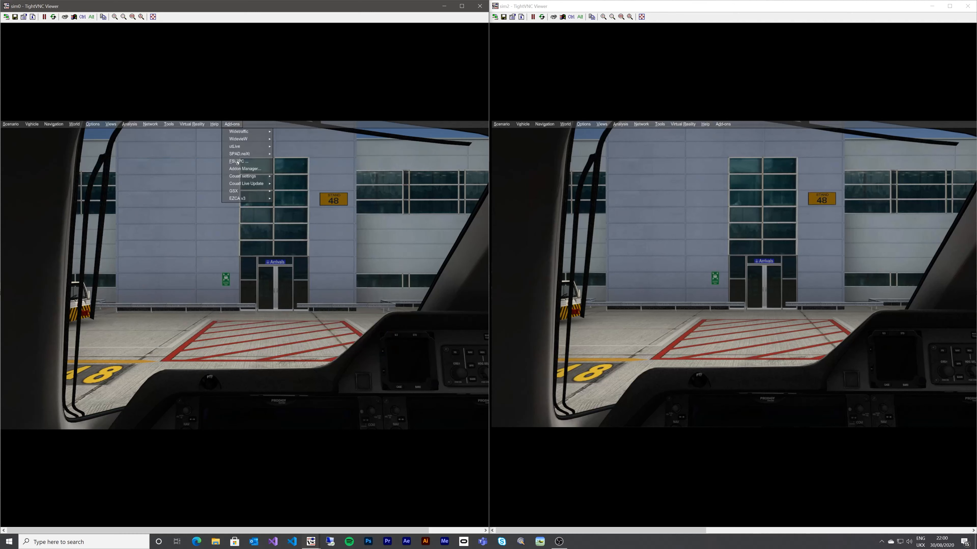
{"action": "mouse_move", "coordinate": [244, 140]}
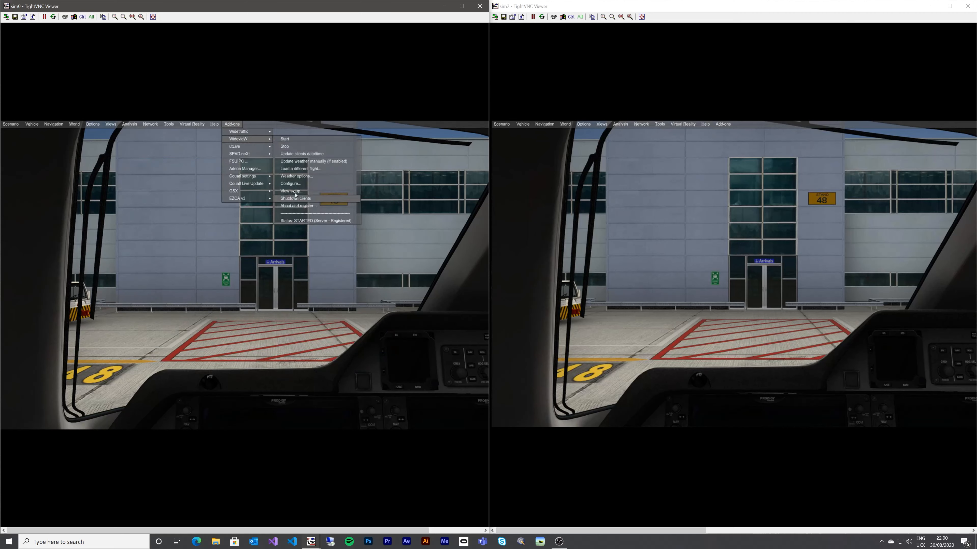
{"action": "left_click", "coordinate": [293, 192]}
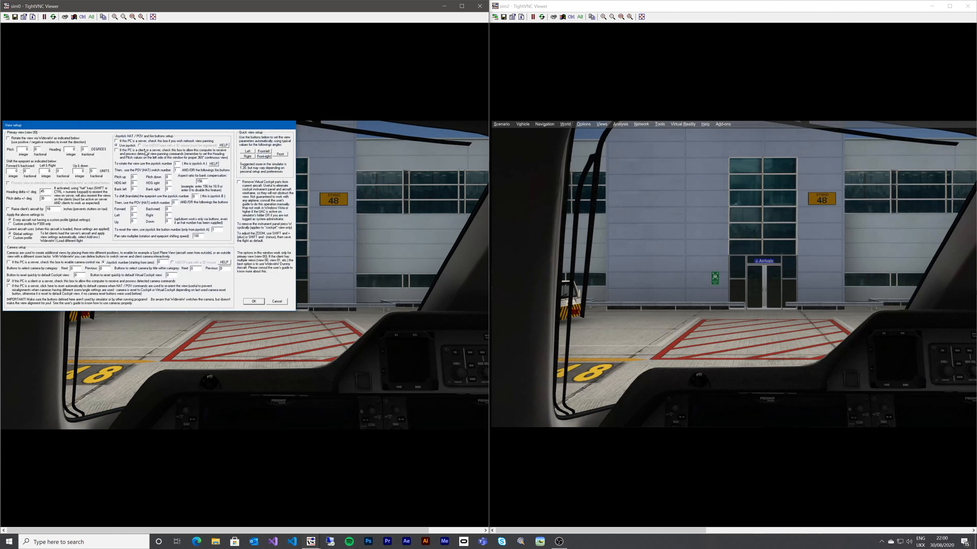
{"action": "left_click_drag", "start_coordinate": [147, 128], "coordinate": [245, 174]}
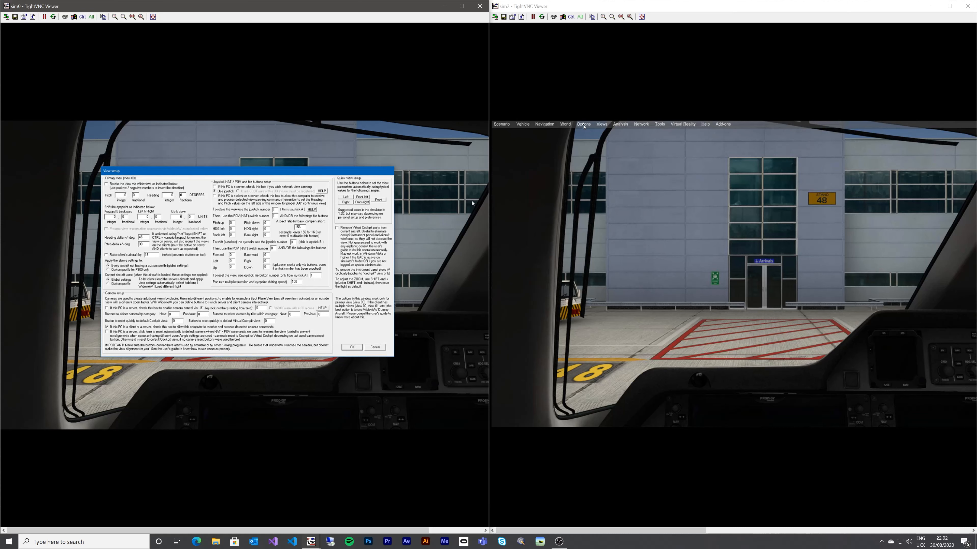
{"action": "left_click", "coordinate": [584, 125]}
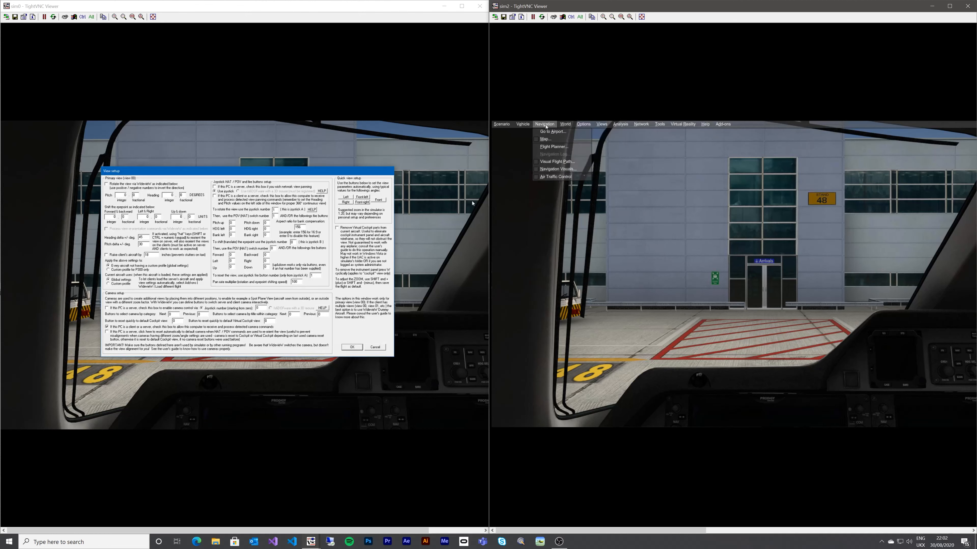
{"action": "mouse_move", "coordinate": [523, 126]}
{"action": "mouse_move", "coordinate": [588, 126]}
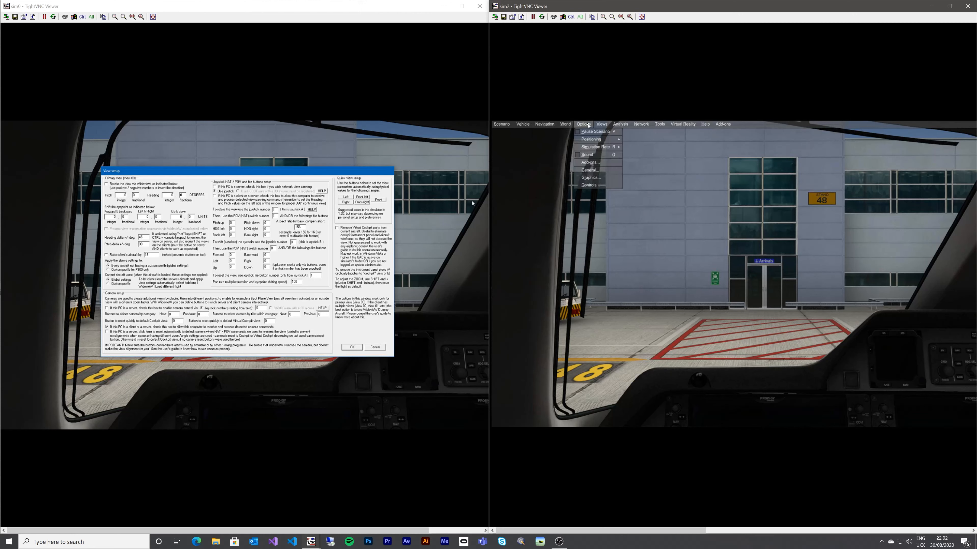
{"action": "mouse_move", "coordinate": [595, 142]}
{"action": "left_click", "coordinate": [583, 126]}
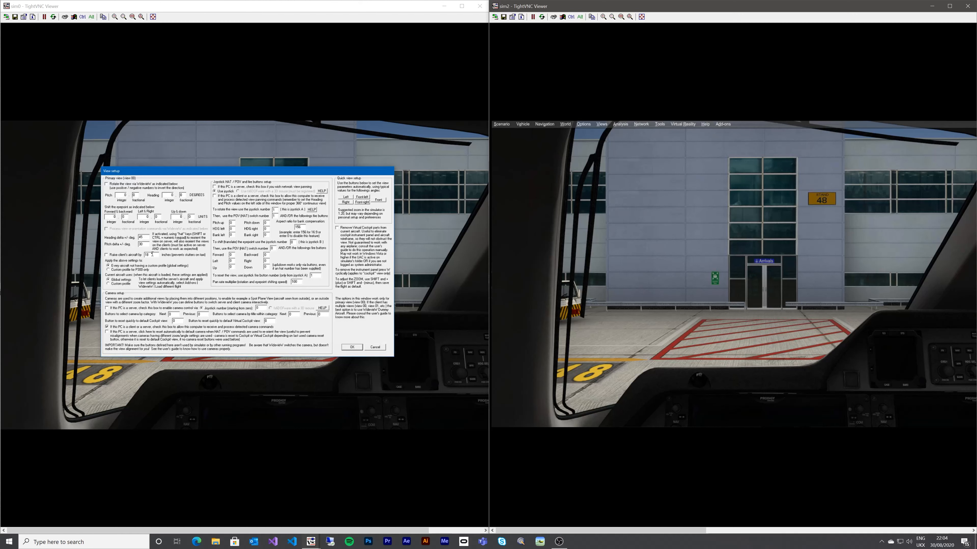
- Close sim0's View setup with OK and switch sim2 to the external rear view with S
{"action": "left_click", "coordinate": [152, 254]}
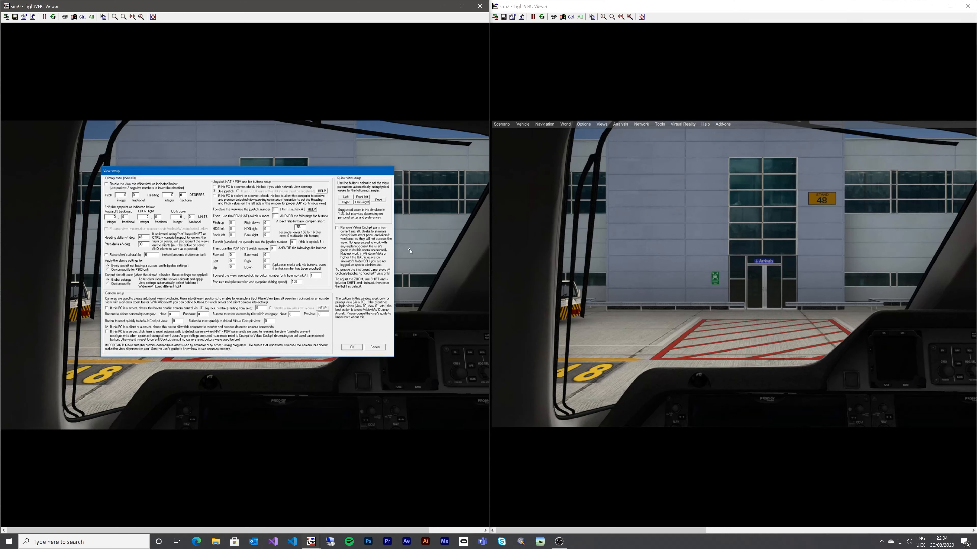
{"action": "left_click", "coordinate": [352, 347]}
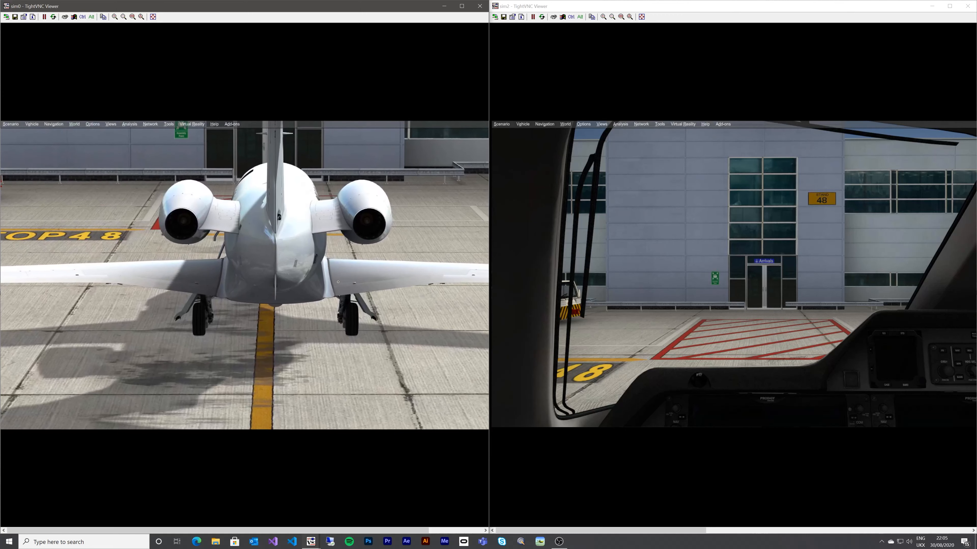
{"action": "left_click", "coordinate": [694, 274]}
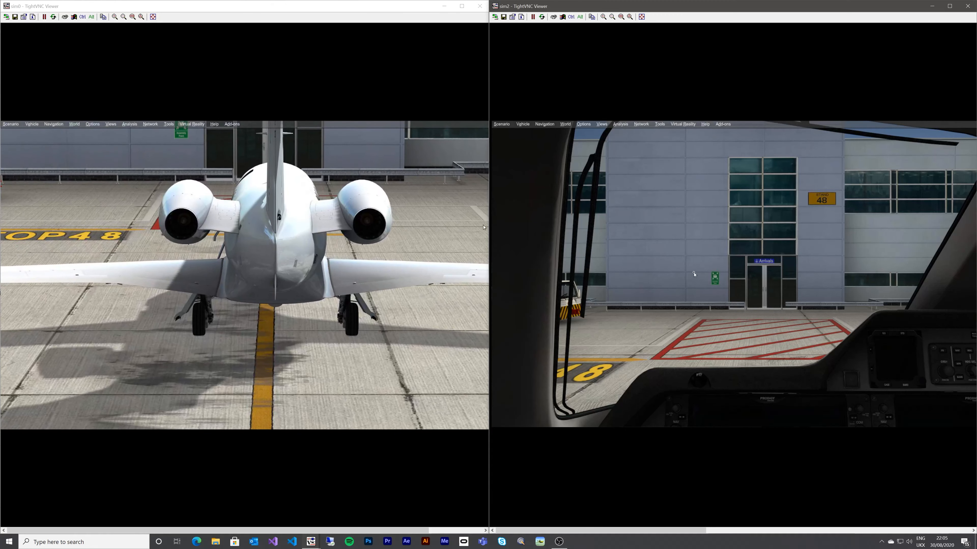
{"action": "key", "text": "s"}
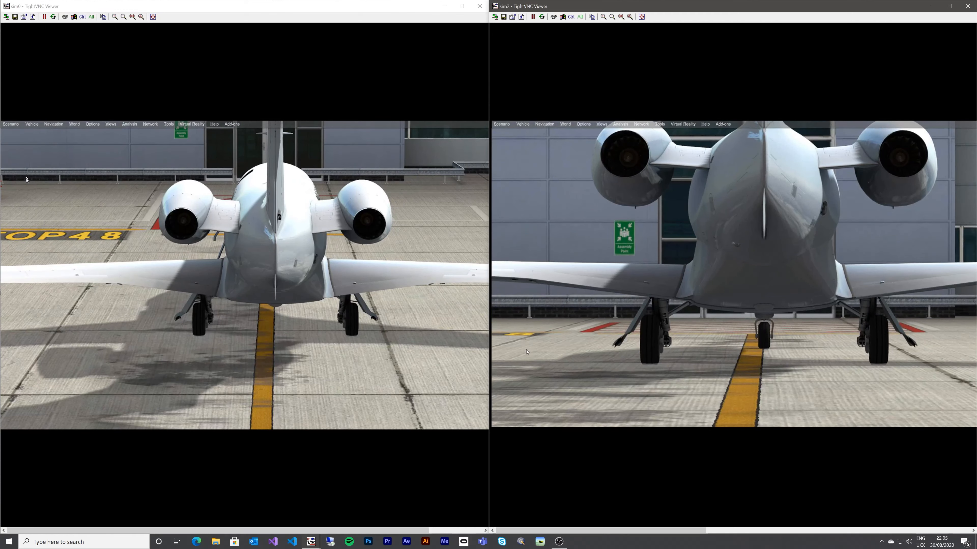
- In sim0's WidevieW View setup, enable 'Raise client's aircraft by' with value 6 and confirm with OK
{"action": "left_click", "coordinate": [230, 125]}
{"action": "mouse_move", "coordinate": [247, 139]}
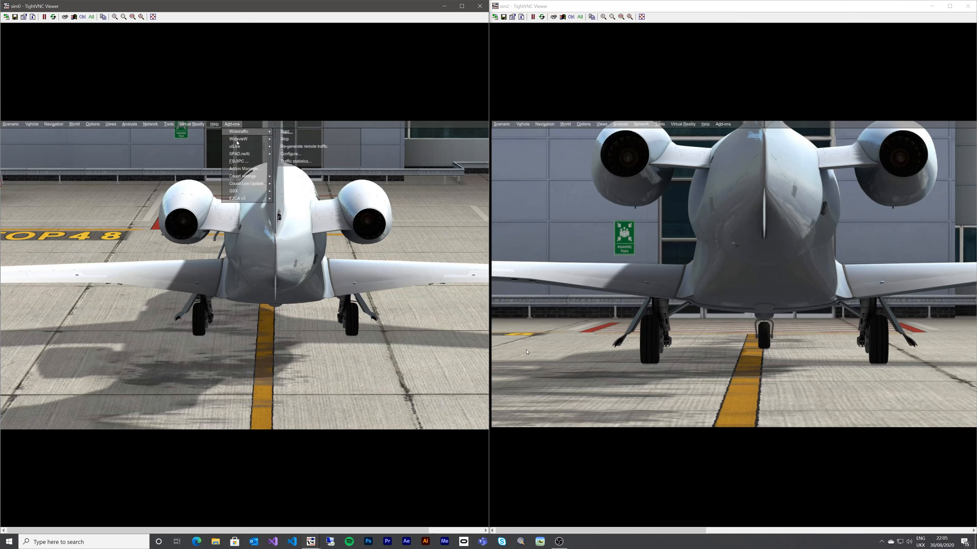
{"action": "left_click", "coordinate": [293, 191]}
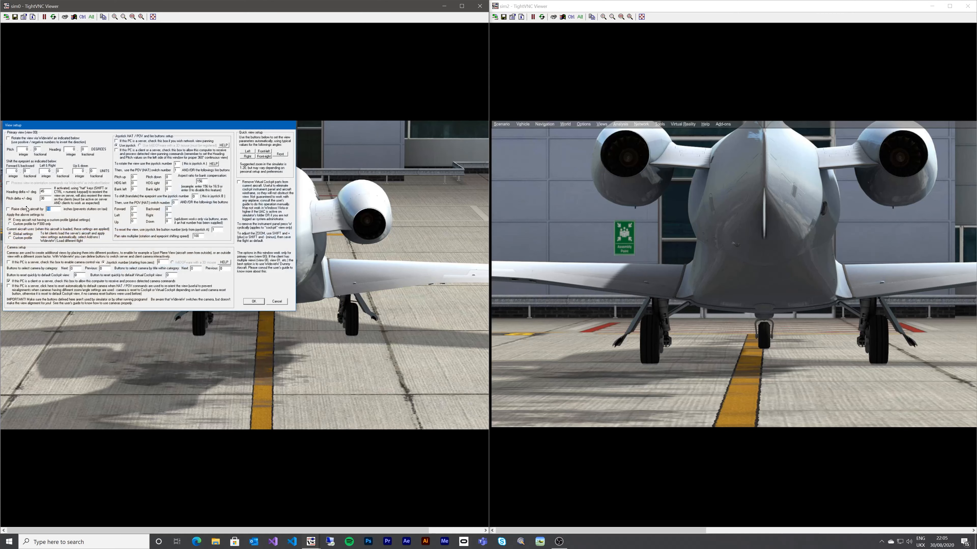
{"action": "type", "text": "6"}
{"action": "left_click", "coordinate": [8, 209]}
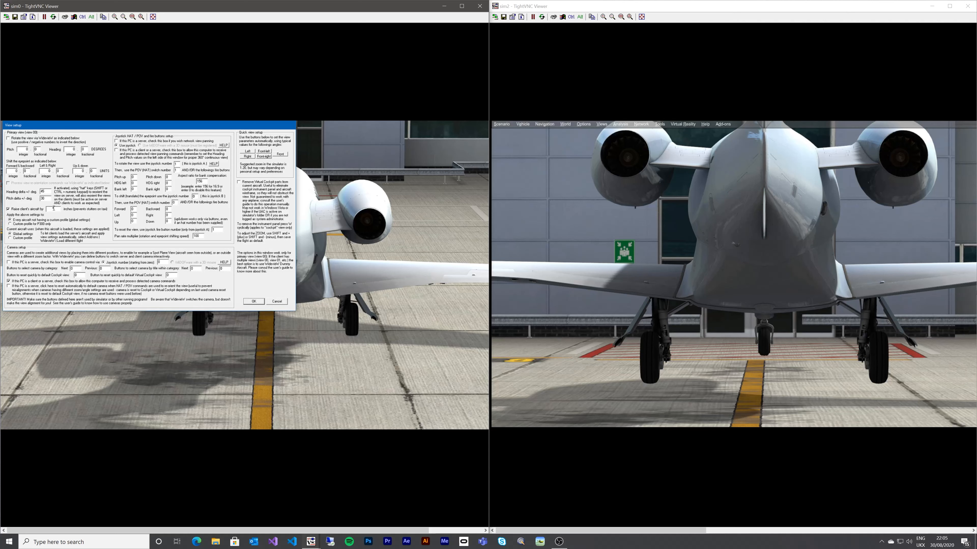
{"action": "left_click", "coordinate": [44, 199]}
{"action": "left_click", "coordinate": [258, 301]}
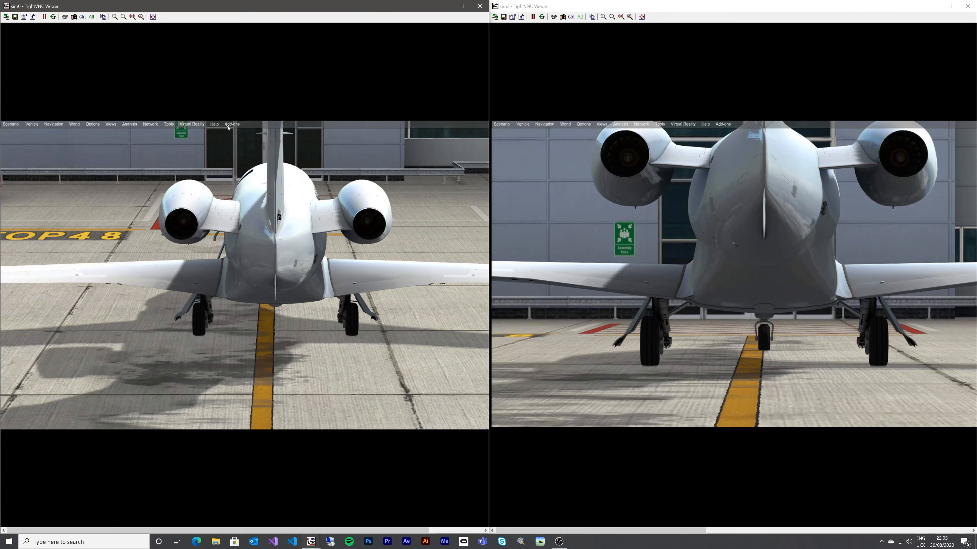
{"action": "left_click", "coordinate": [229, 125]}
{"action": "mouse_move", "coordinate": [235, 132]}
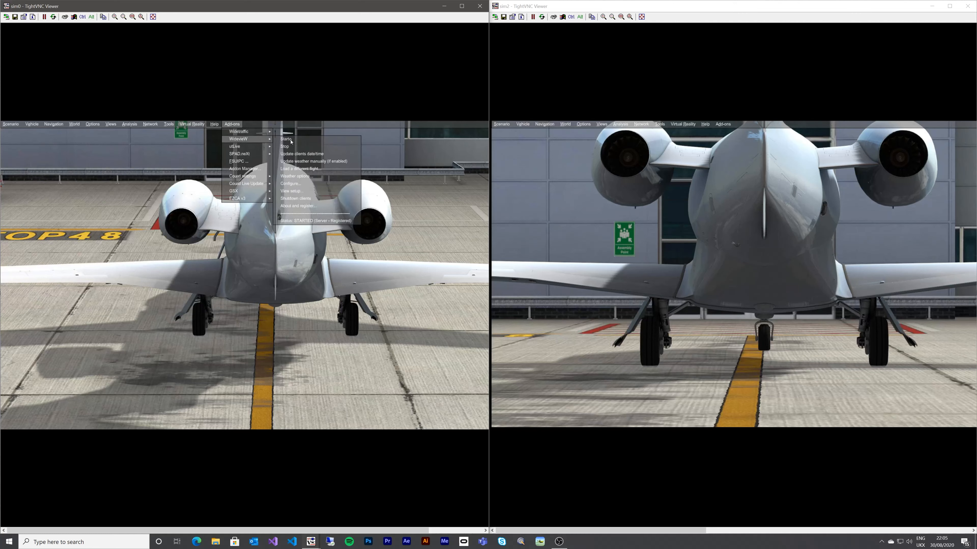
{"action": "left_click", "coordinate": [297, 191]}
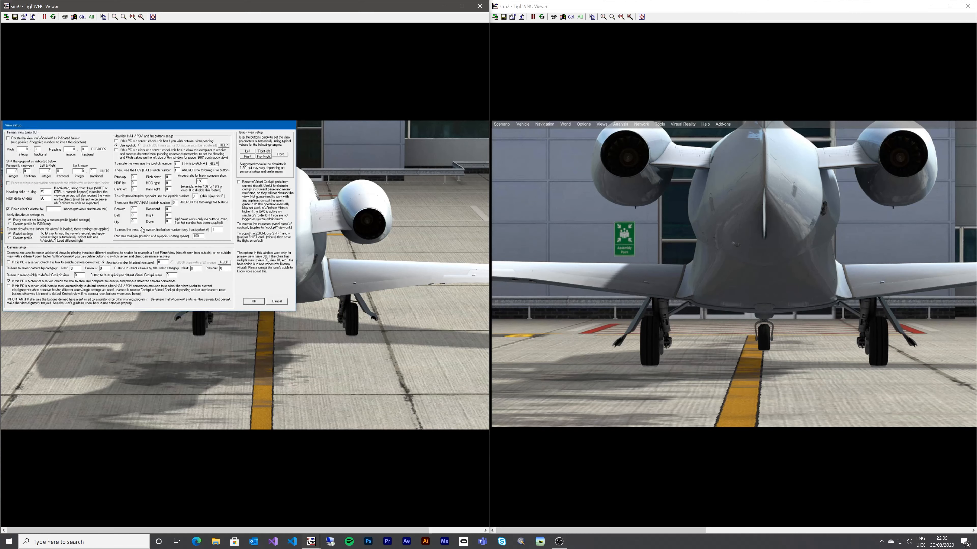
{"action": "left_click", "coordinate": [253, 301]}
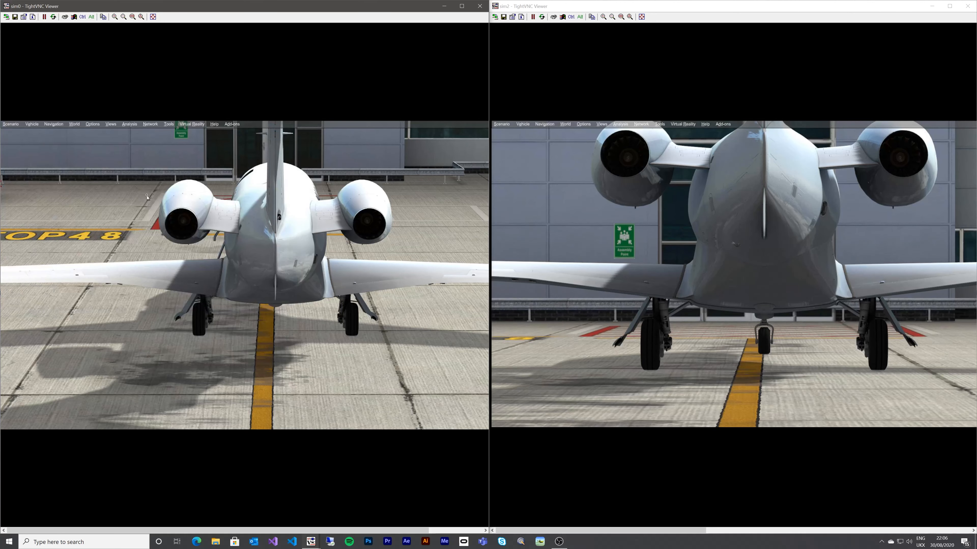
{"action": "left_click", "coordinate": [233, 125]}
{"action": "mouse_move", "coordinate": [235, 141]}
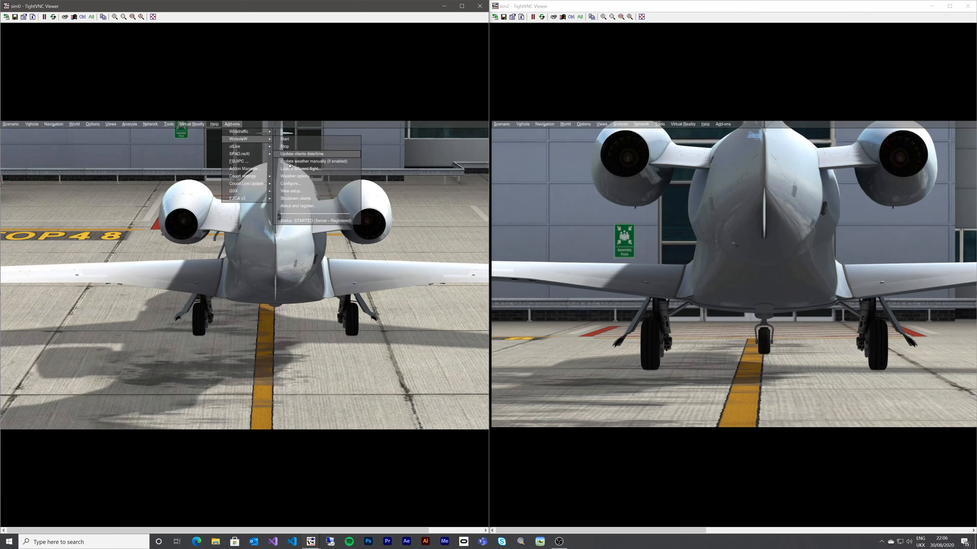
{"action": "left_click", "coordinate": [292, 191]}
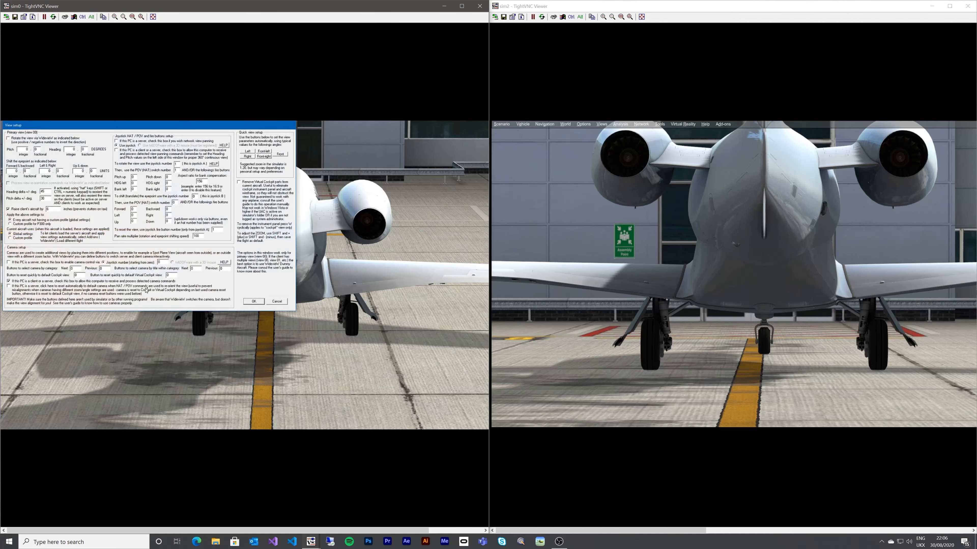
{"action": "left_click", "coordinate": [252, 302]}
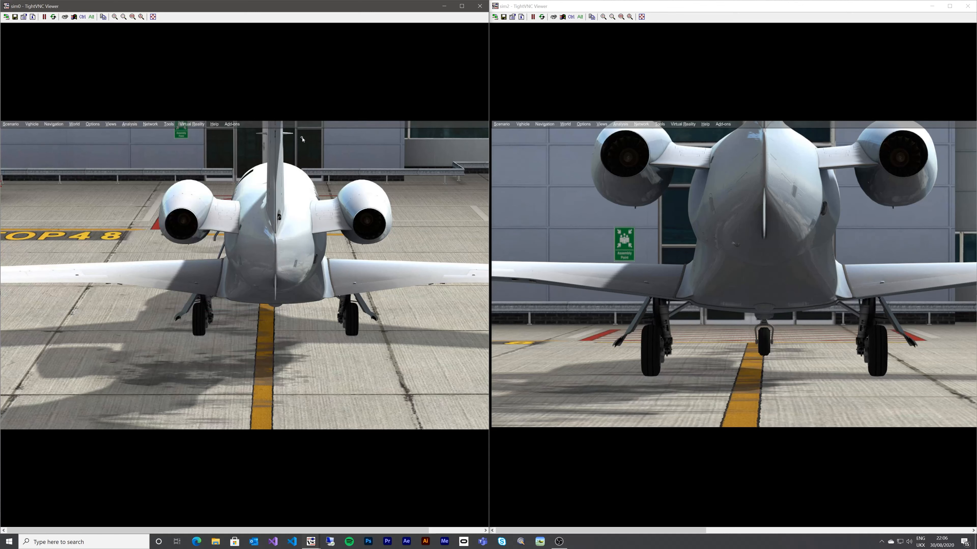
{"action": "left_click", "coordinate": [235, 125]}
{"action": "mouse_move", "coordinate": [246, 139]}
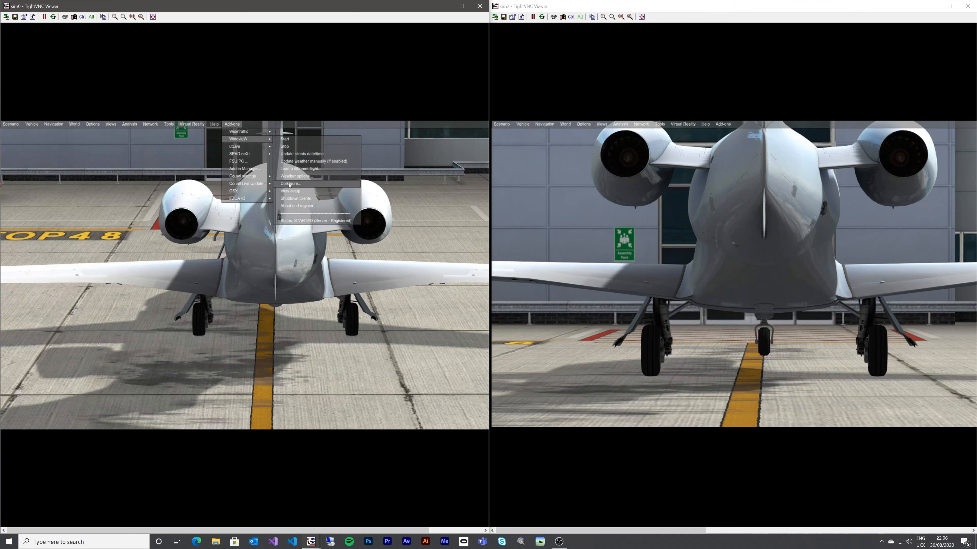
{"action": "left_click", "coordinate": [291, 191]}
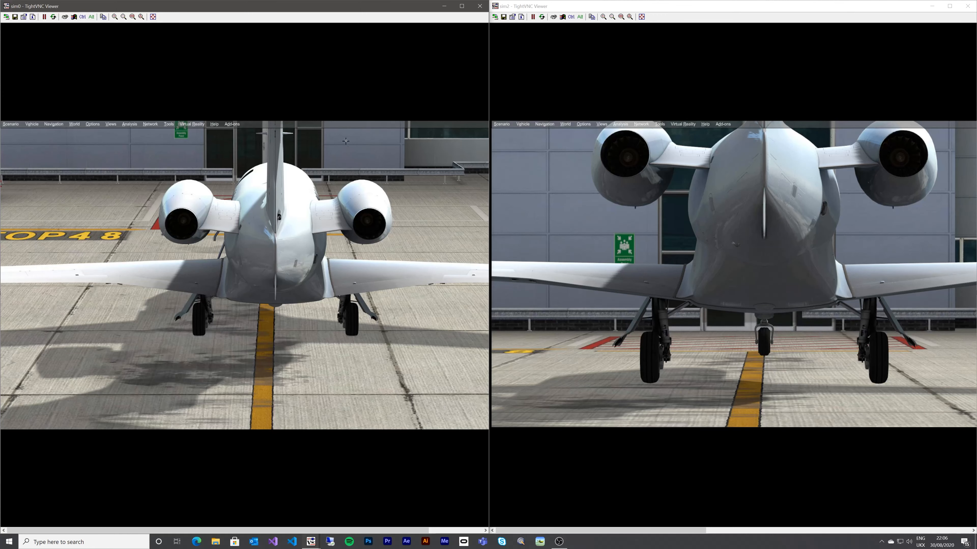
- Return sim0 and sim2 to the captain's cockpit view, then open sim0's WideTraffic add-on menu
{"action": "right_click", "coordinate": [343, 154]}
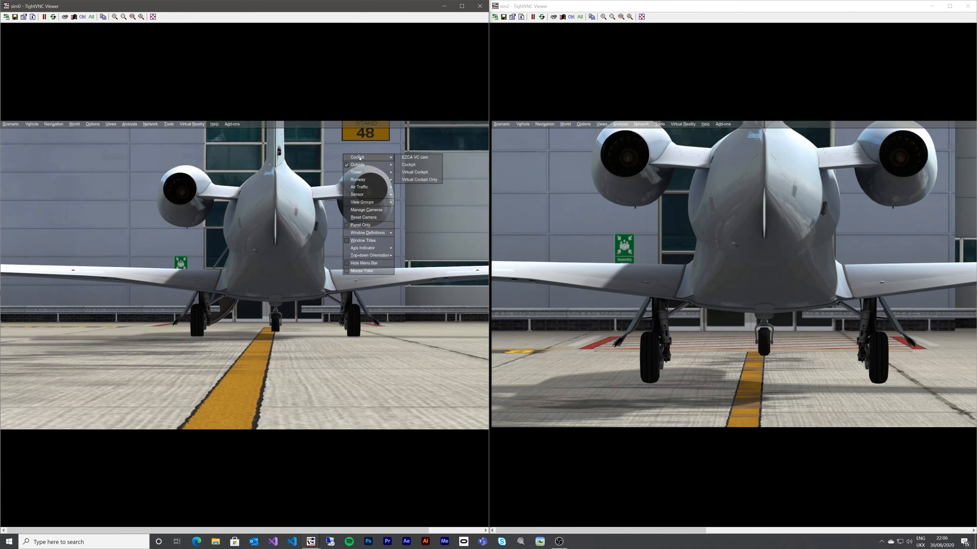
{"action": "left_click", "coordinate": [417, 158]}
{"action": "left_click", "coordinate": [766, 209]}
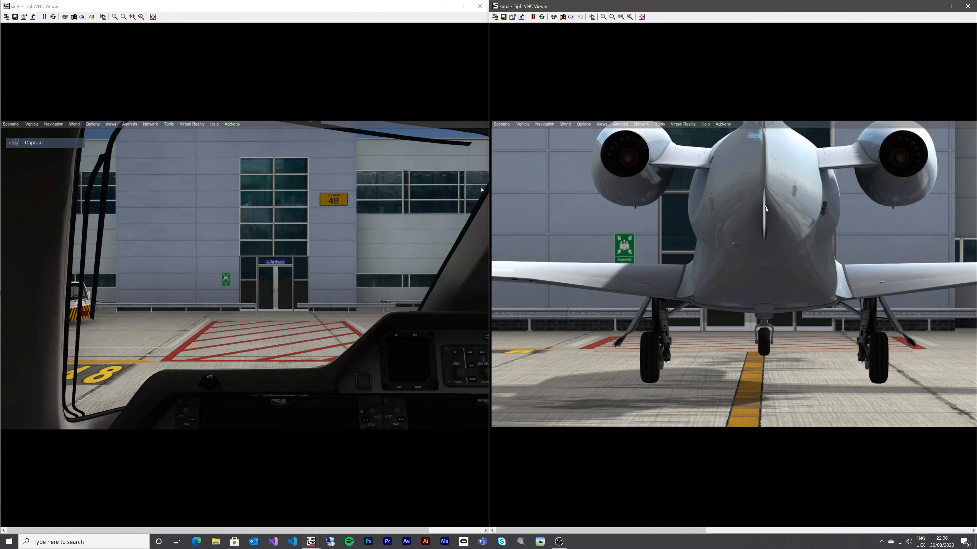
{"action": "right_click", "coordinate": [766, 209]}
{"action": "mouse_move", "coordinate": [782, 212]}
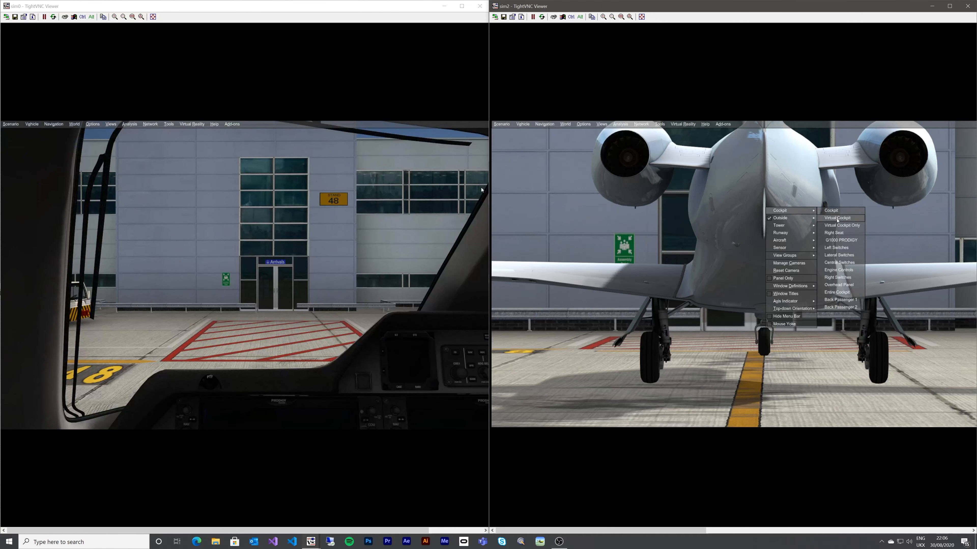
{"action": "left_click", "coordinate": [837, 219]}
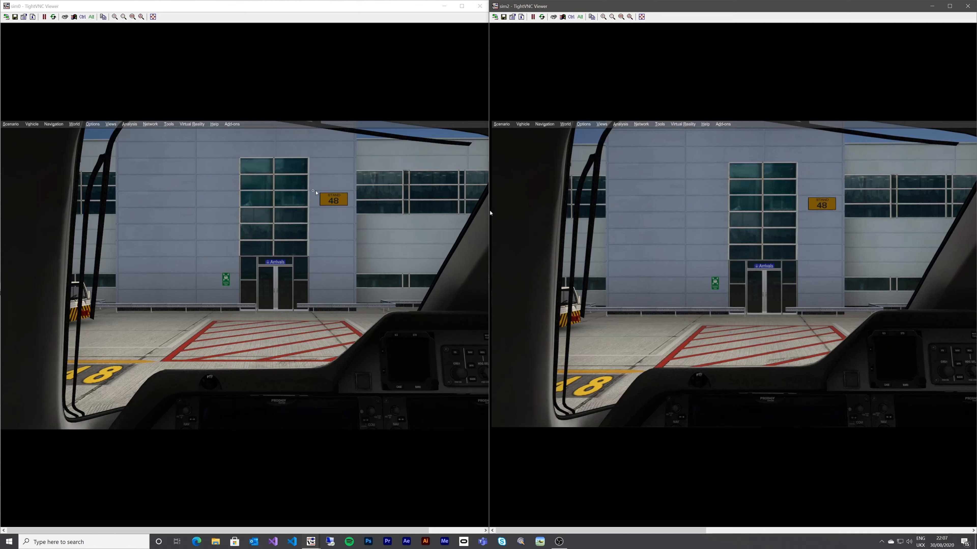
{"action": "left_click", "coordinate": [232, 126]}
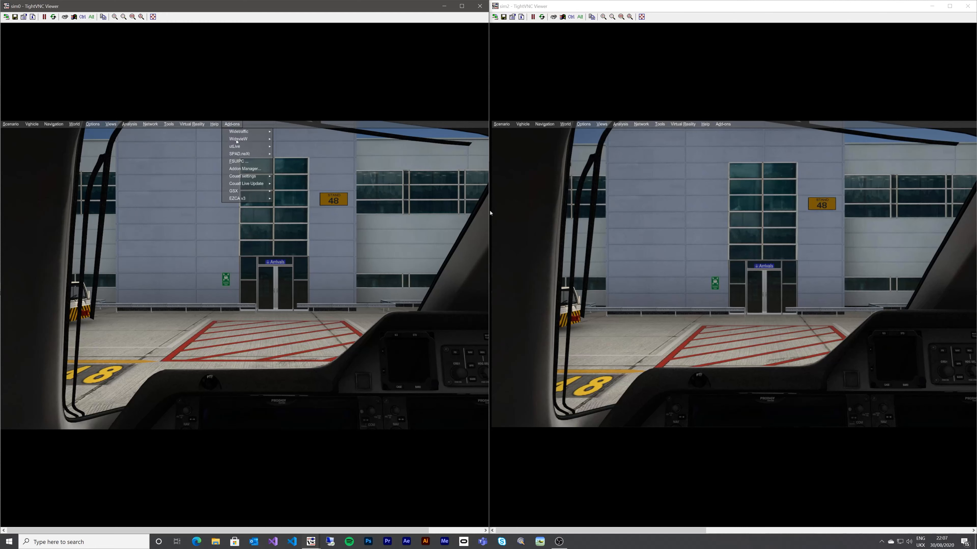
{"action": "mouse_move", "coordinate": [238, 140]}
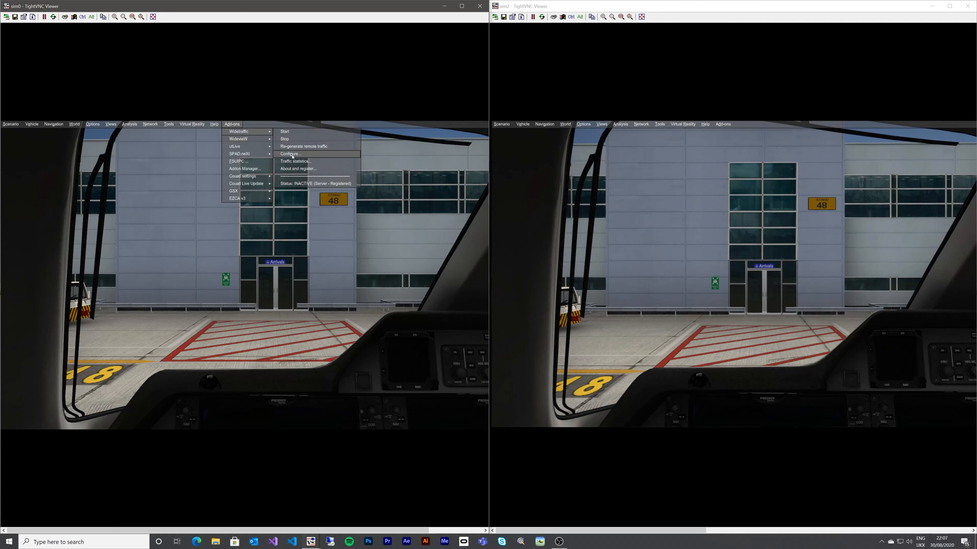
- Start WideTraffic on sim0, then open its Configure dialog
{"action": "left_click", "coordinate": [284, 133]}
{"action": "left_click", "coordinate": [232, 124]}
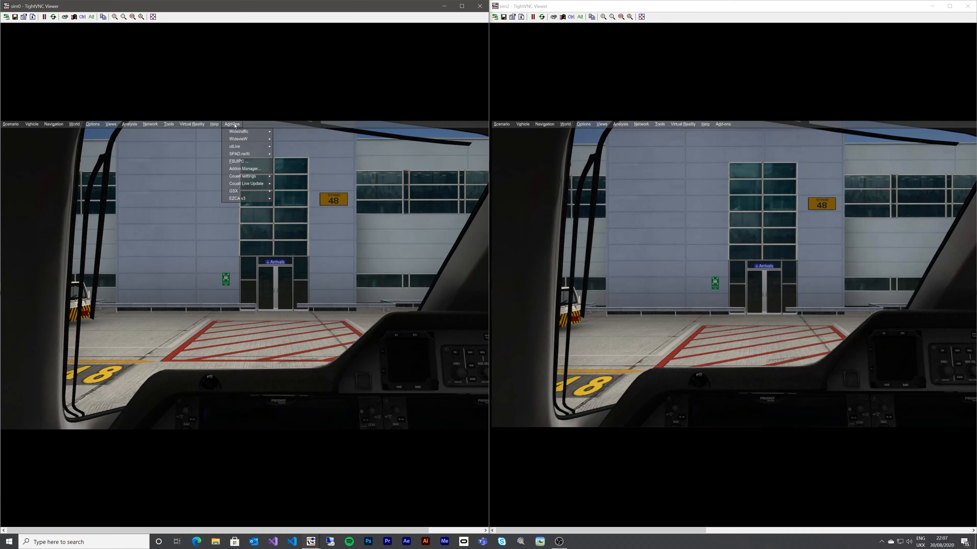
{"action": "mouse_move", "coordinate": [246, 131]}
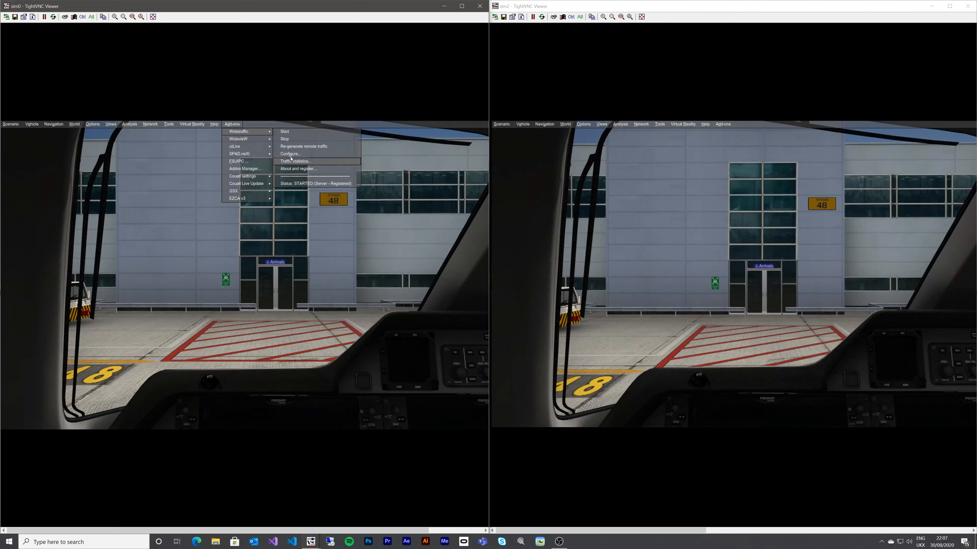
{"action": "left_click", "coordinate": [290, 153]}
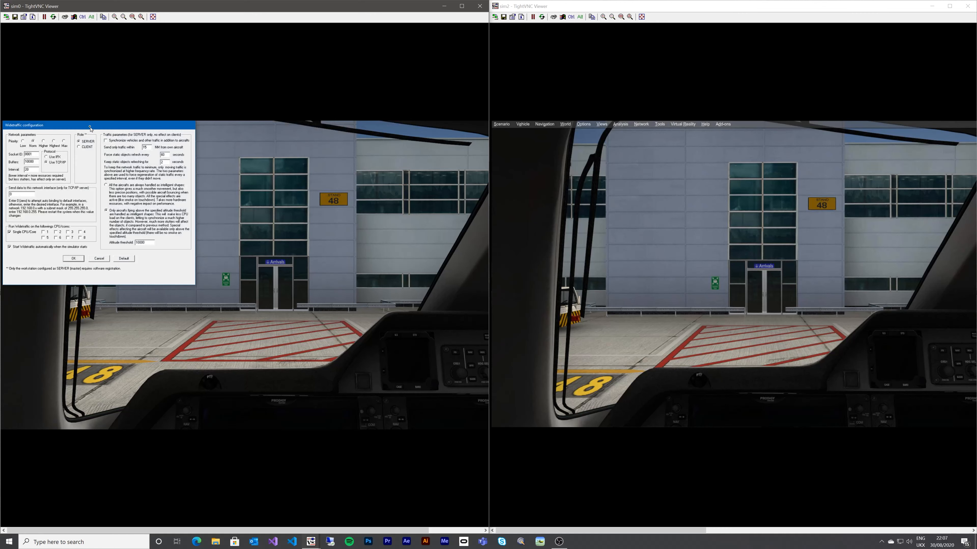
- Drag sim0's WideTraffic configuration into view to check SERVER role, TCP/IP and autostart
{"action": "left_click_drag", "start_coordinate": [90, 127], "coordinate": [238, 183]}
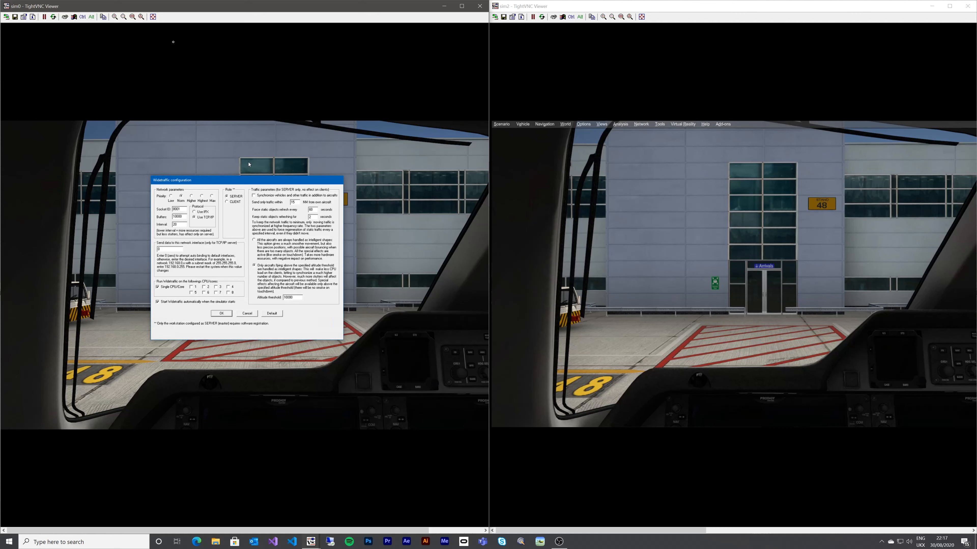
- Accept the WideTraffic settings with OK, then dismiss sim0's Add-ons menu without choosing anything
{"action": "left_click", "coordinate": [221, 313]}
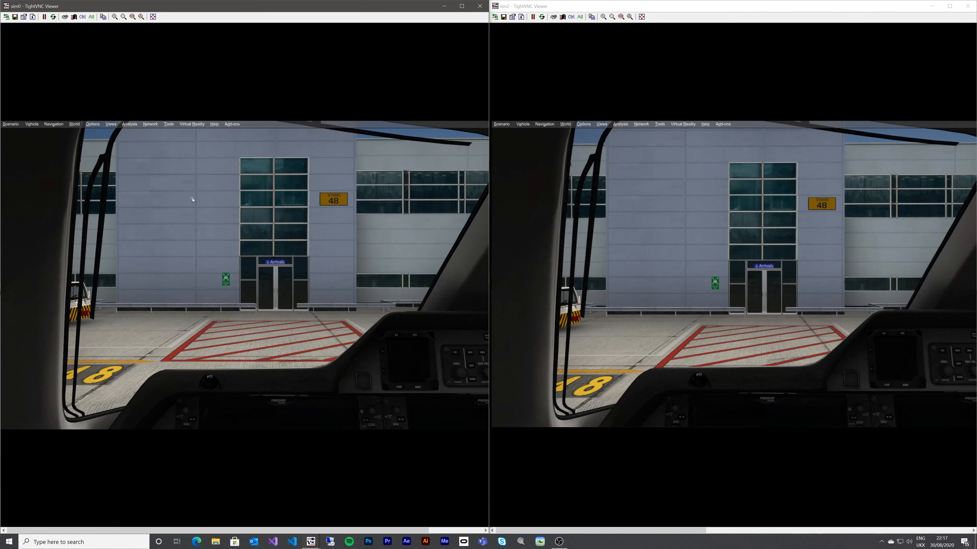
{"action": "left_click", "coordinate": [232, 124]}
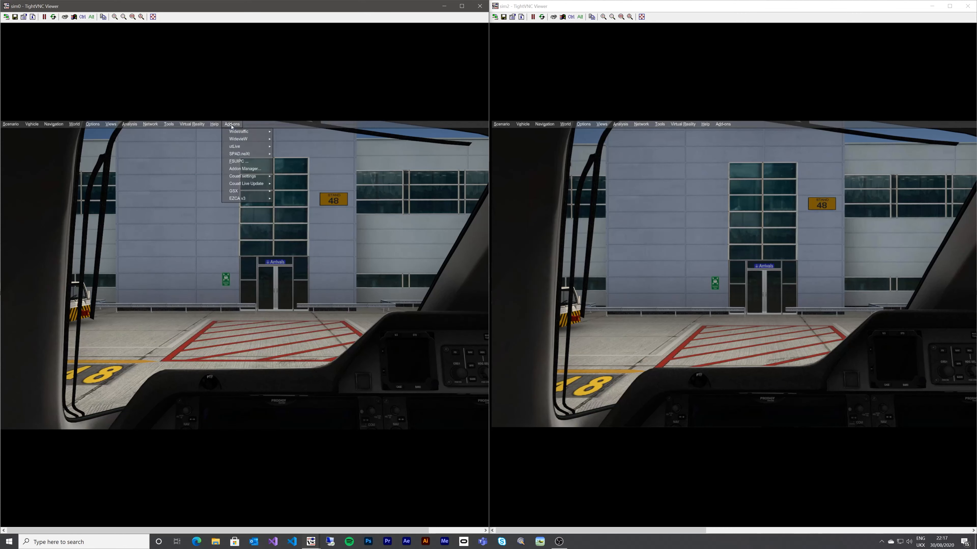
{"action": "mouse_move", "coordinate": [236, 140]}
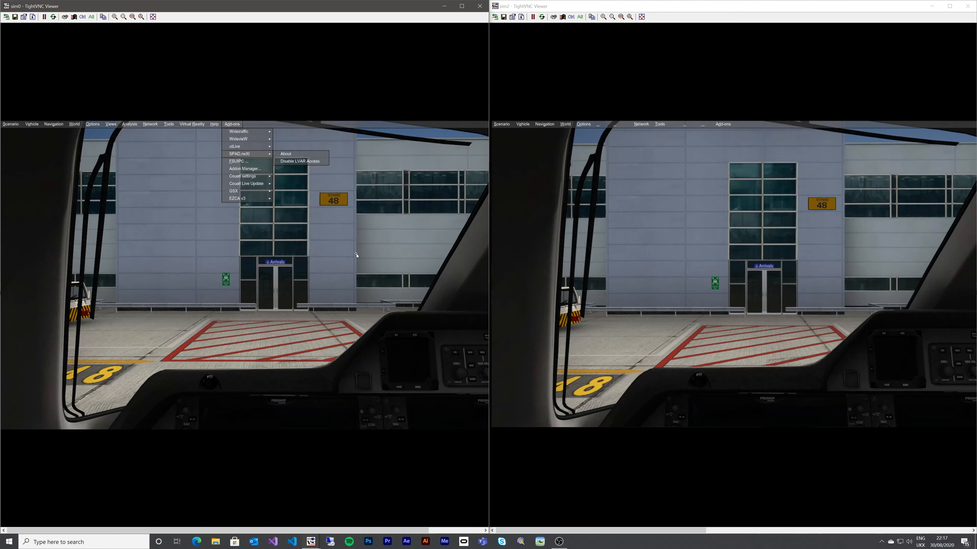
{"action": "left_click", "coordinate": [182, 227]}
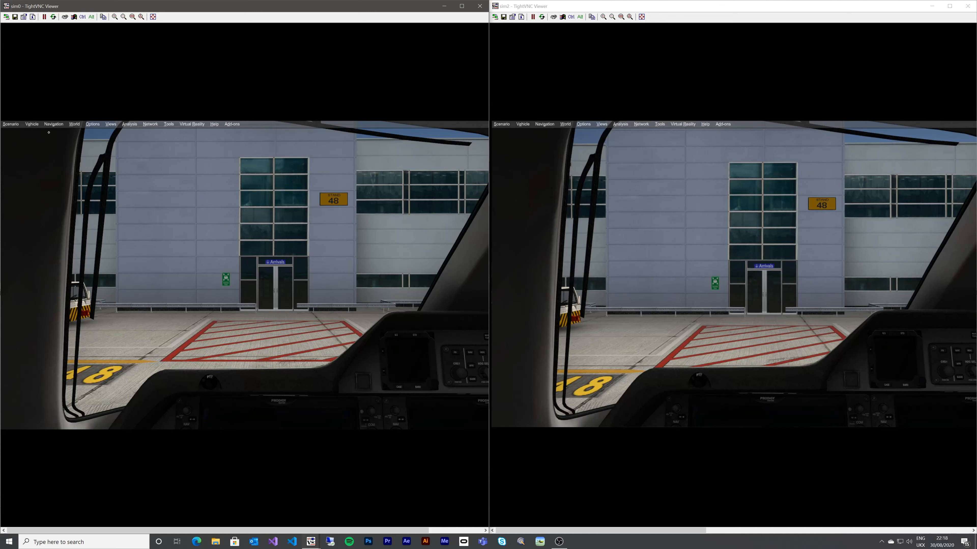
{"action": "left_click", "coordinate": [31, 124]}
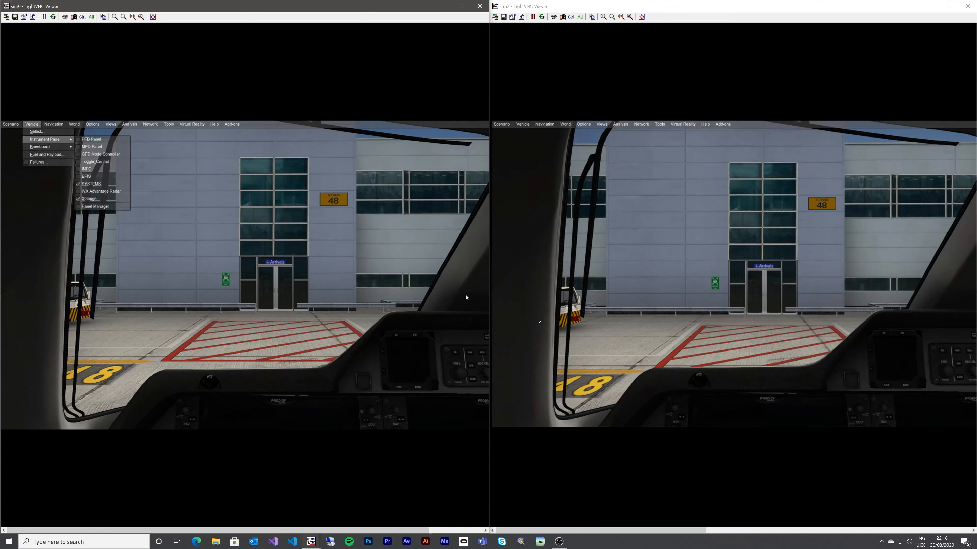
{"action": "left_click", "coordinate": [688, 222]}
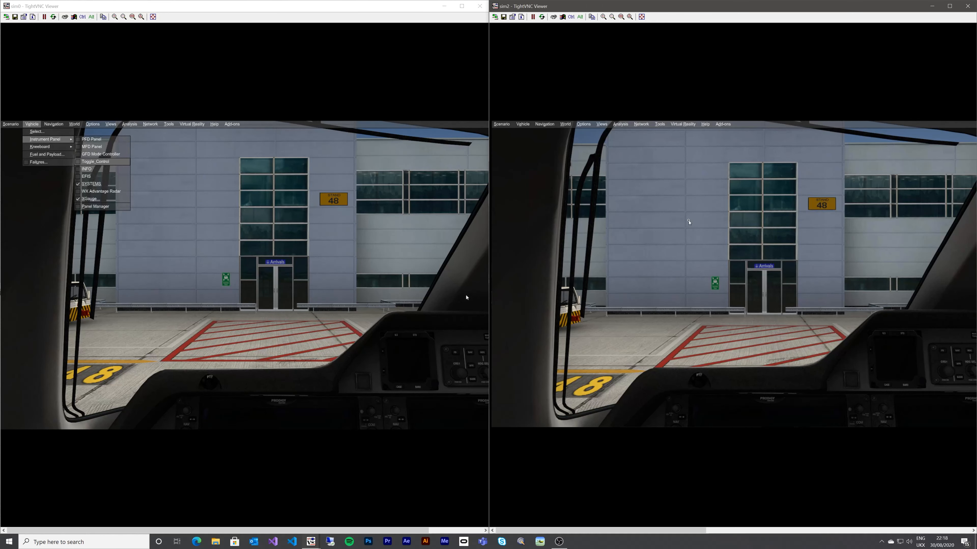
{"action": "left_click", "coordinate": [33, 124]}
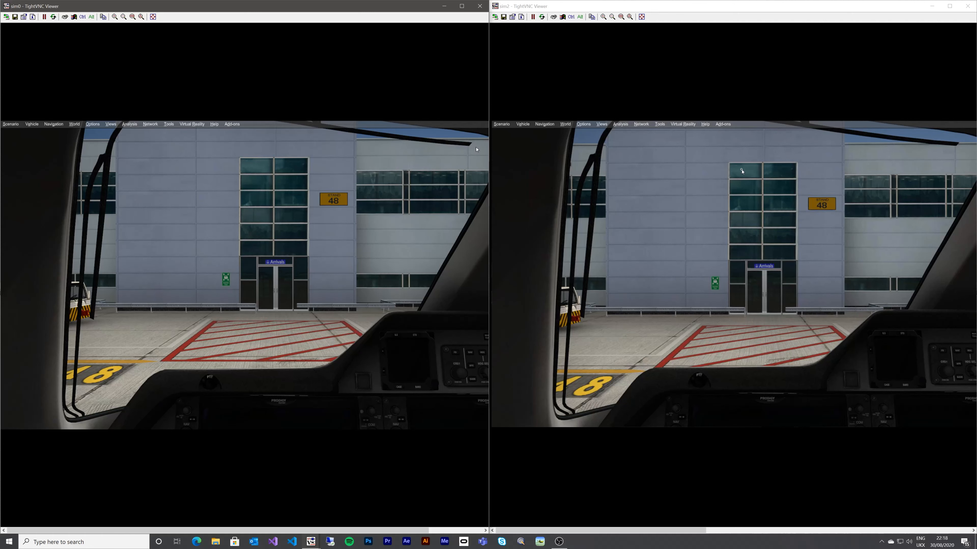
{"action": "left_click", "coordinate": [803, 160]}
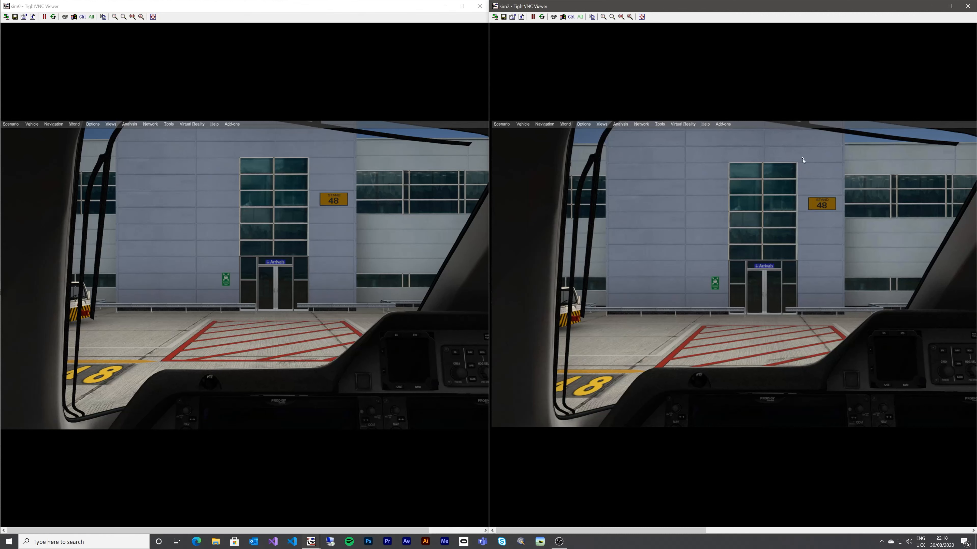
{"action": "right_click", "coordinate": [803, 160]}
{"action": "mouse_move", "coordinate": [816, 162]}
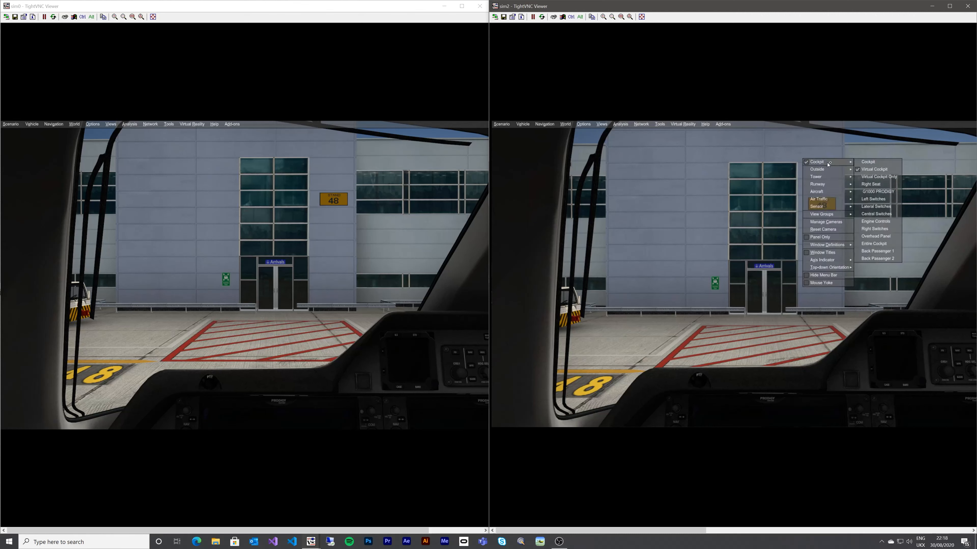
{"action": "left_click", "coordinate": [866, 166]}
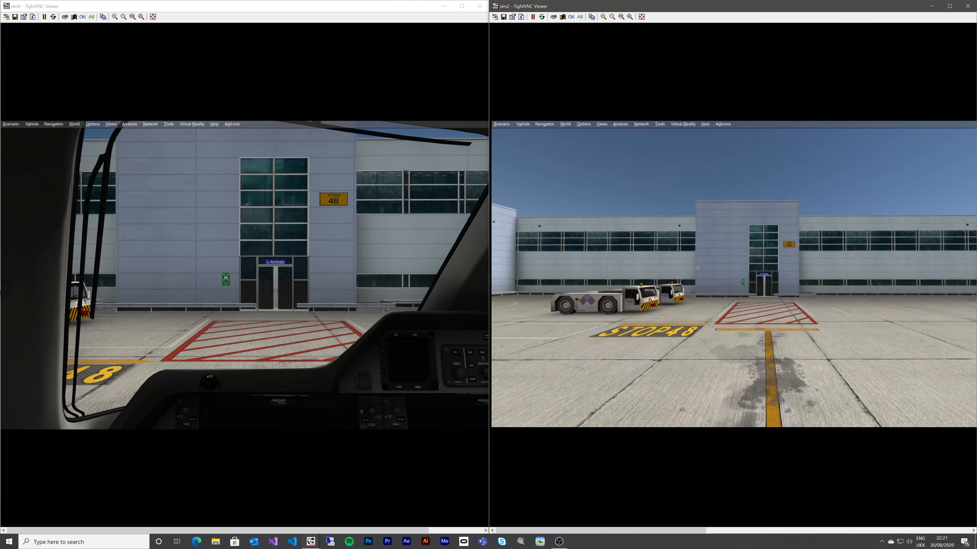
{"action": "key", "text": "F9"}
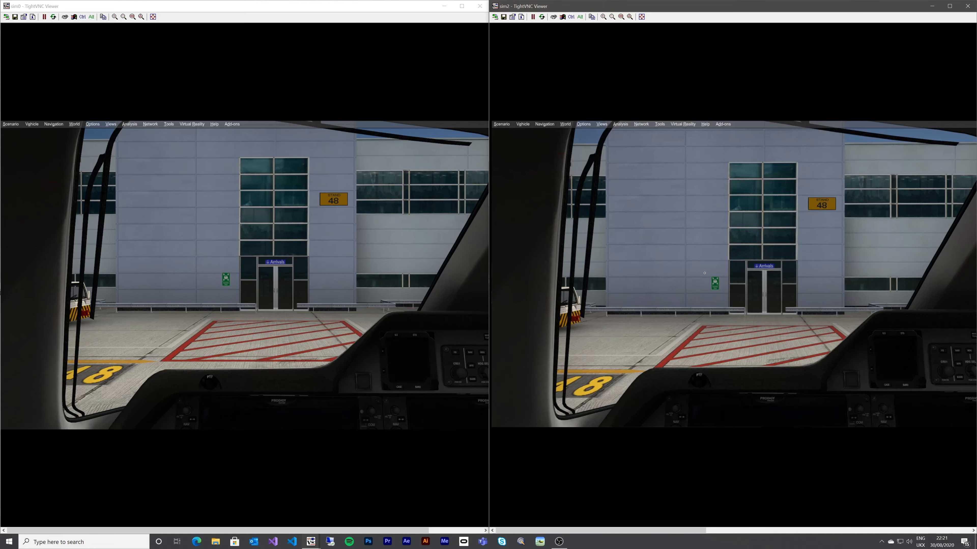